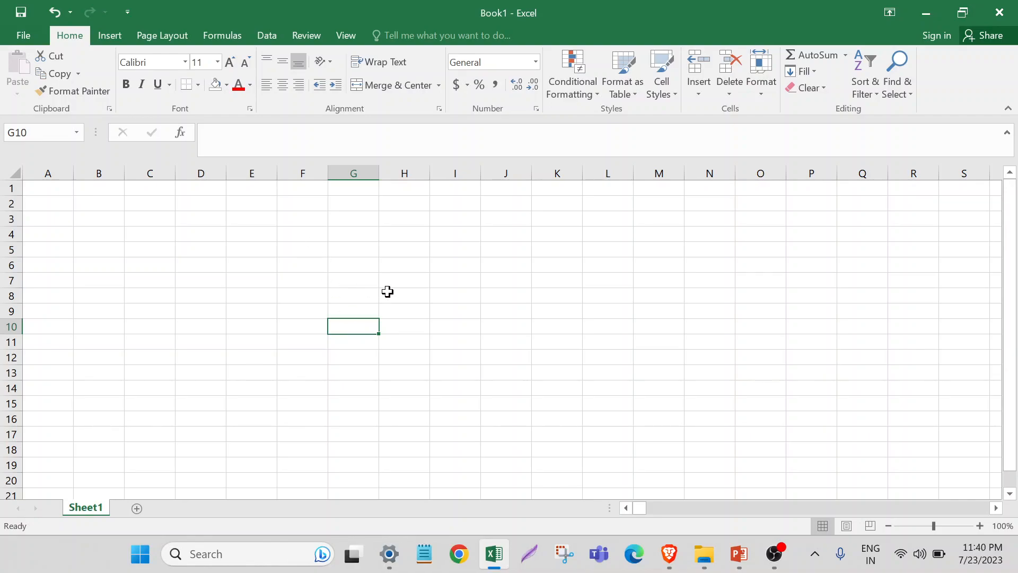
- Create a new blank workbook and switch back to Book1
{"action": "key", "text": "ctrl+n"}
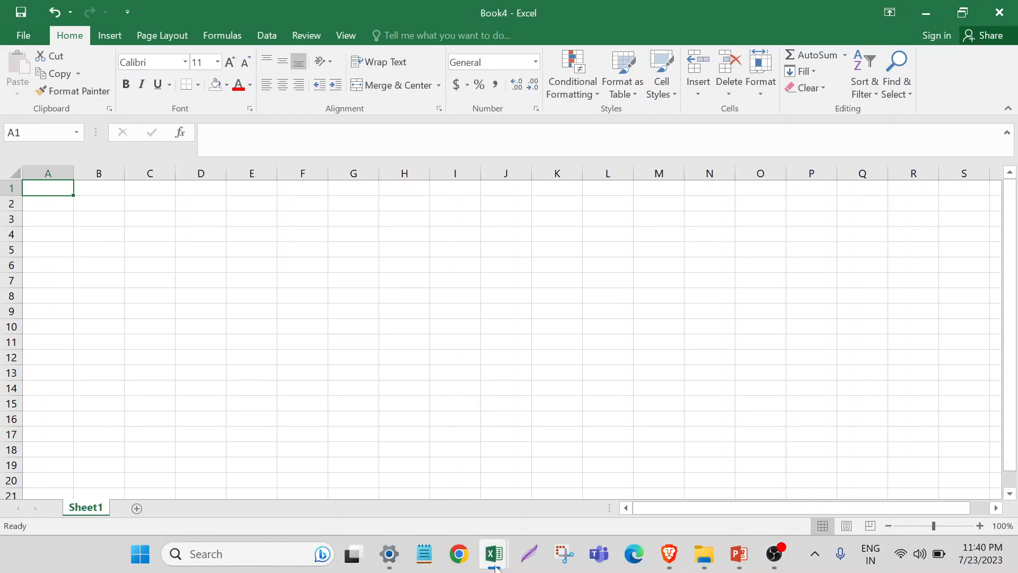
{"action": "mouse_move", "coordinate": [496, 567]}
{"action": "left_click", "coordinate": [419, 434]}
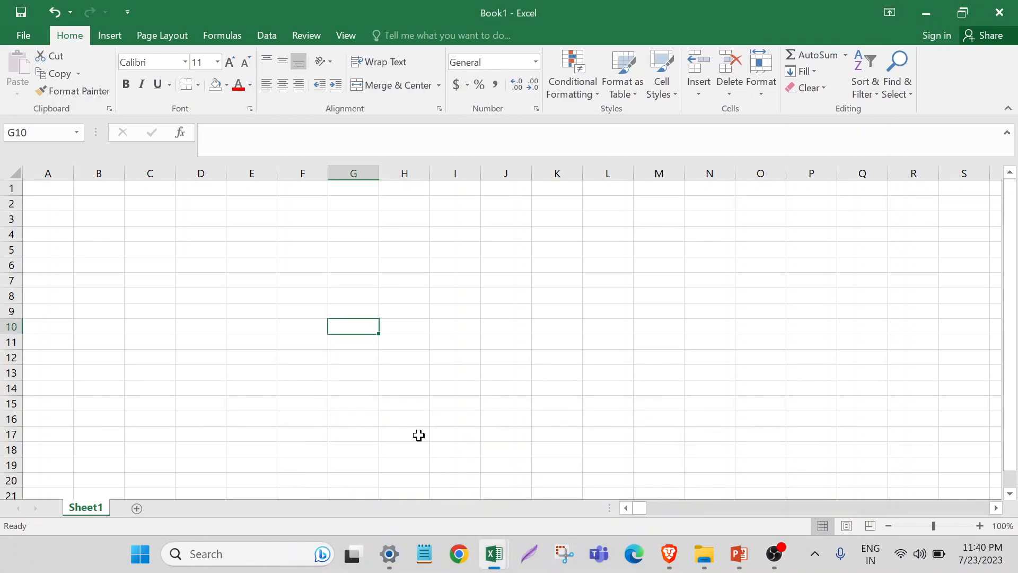
{"action": "left_click", "coordinate": [293, 290]}
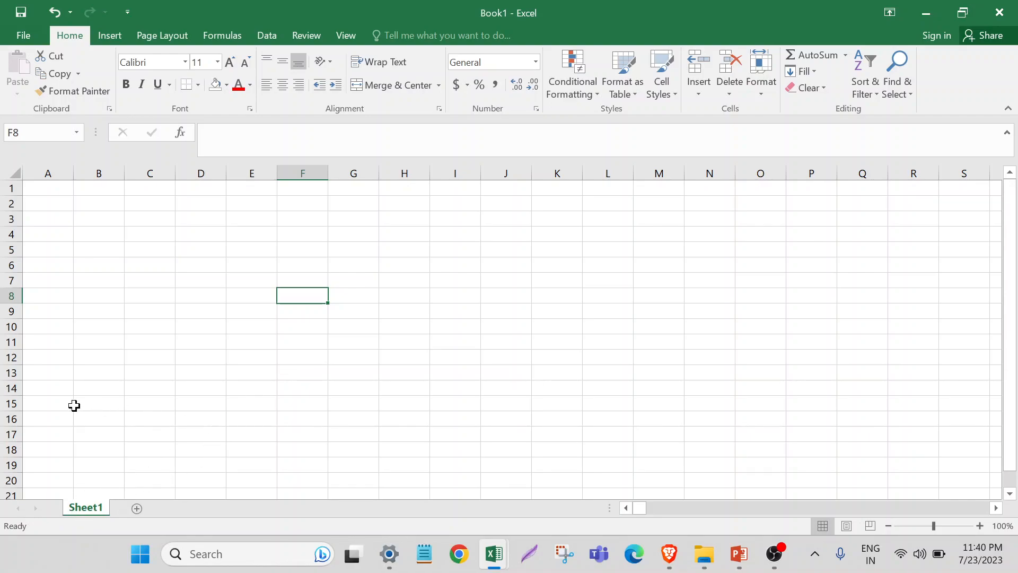
- Add nine new worksheets to Book1 so the sheets run from Sheet1 to Sheet10
{"action": "left_click", "coordinate": [137, 508]}
{"action": "left_click", "coordinate": [184, 508]}
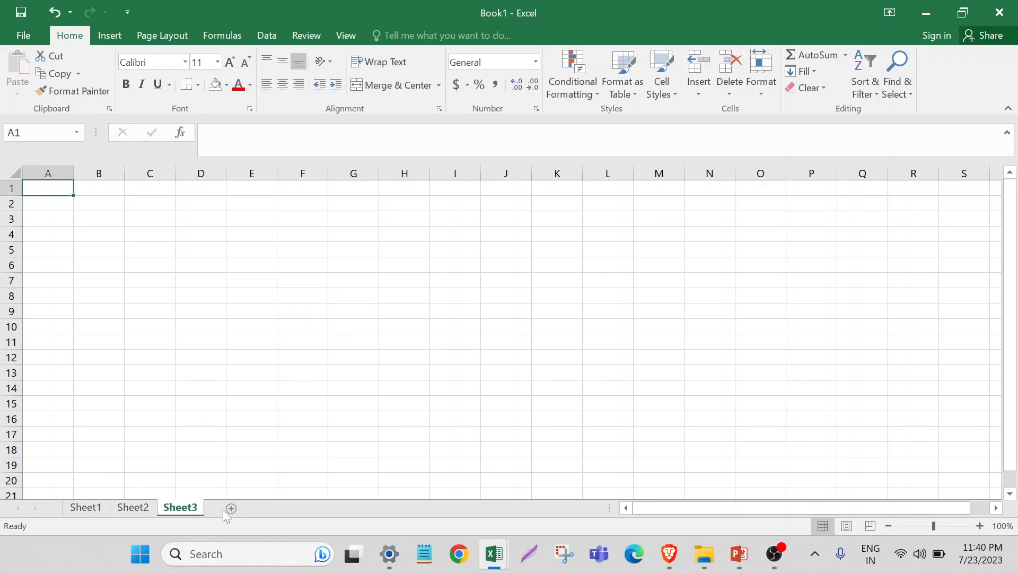
{"action": "left_click", "coordinate": [227, 508]}
{"action": "left_click", "coordinate": [273, 508]}
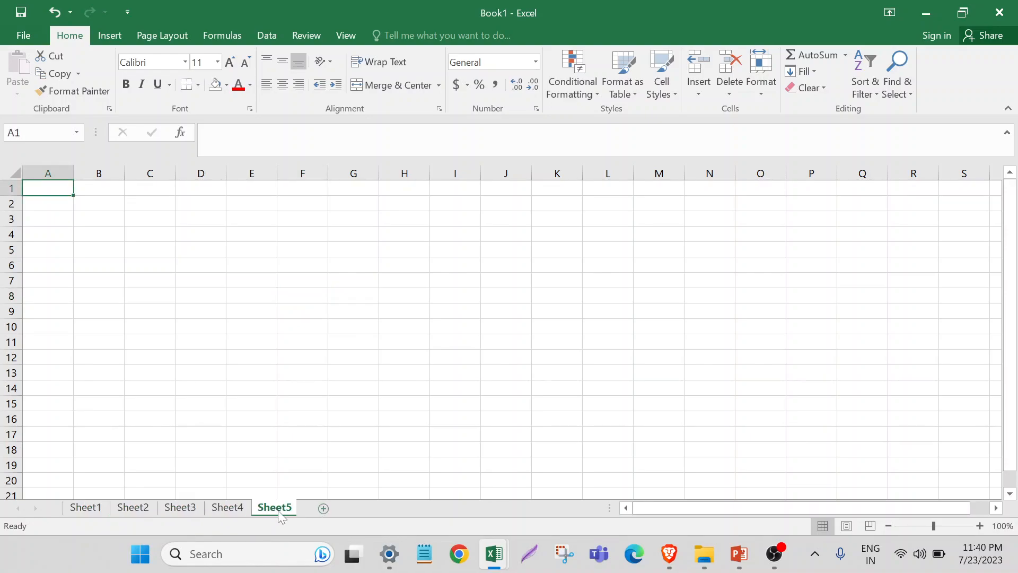
{"action": "left_click", "coordinate": [322, 509]}
{"action": "left_click", "coordinate": [373, 508]}
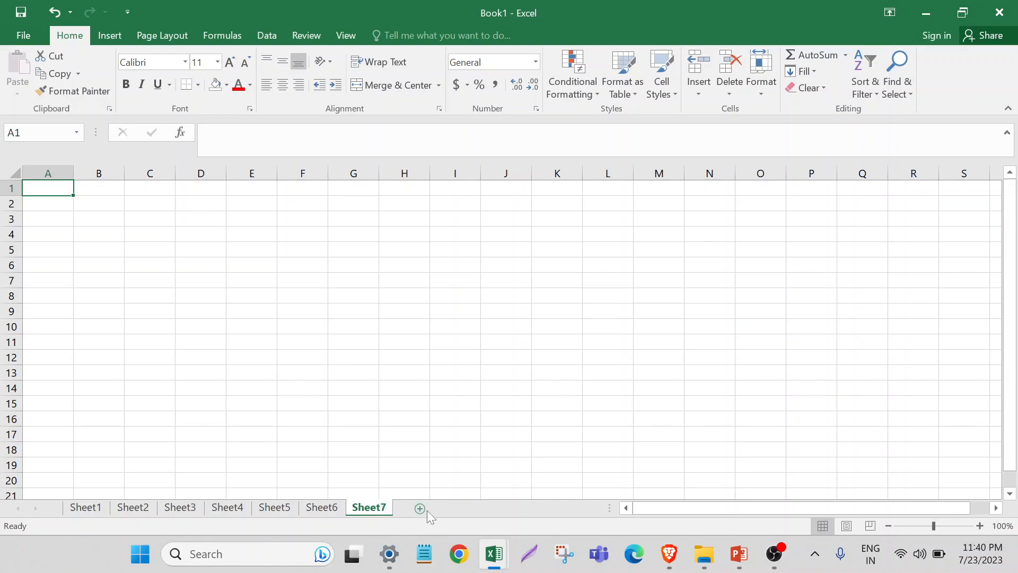
{"action": "left_click", "coordinate": [420, 508]}
{"action": "left_click", "coordinate": [468, 509]}
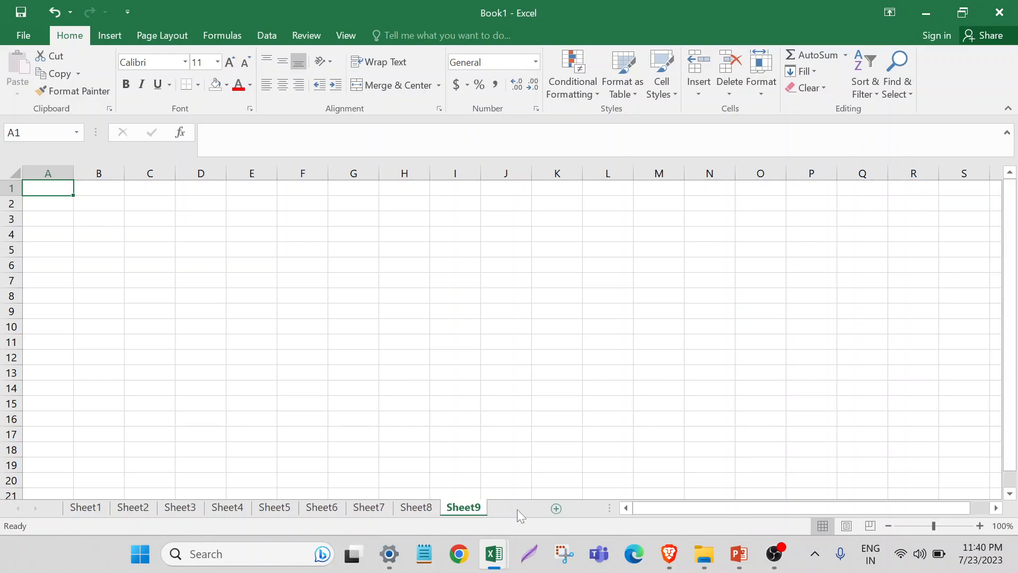
{"action": "left_click", "coordinate": [517, 509]}
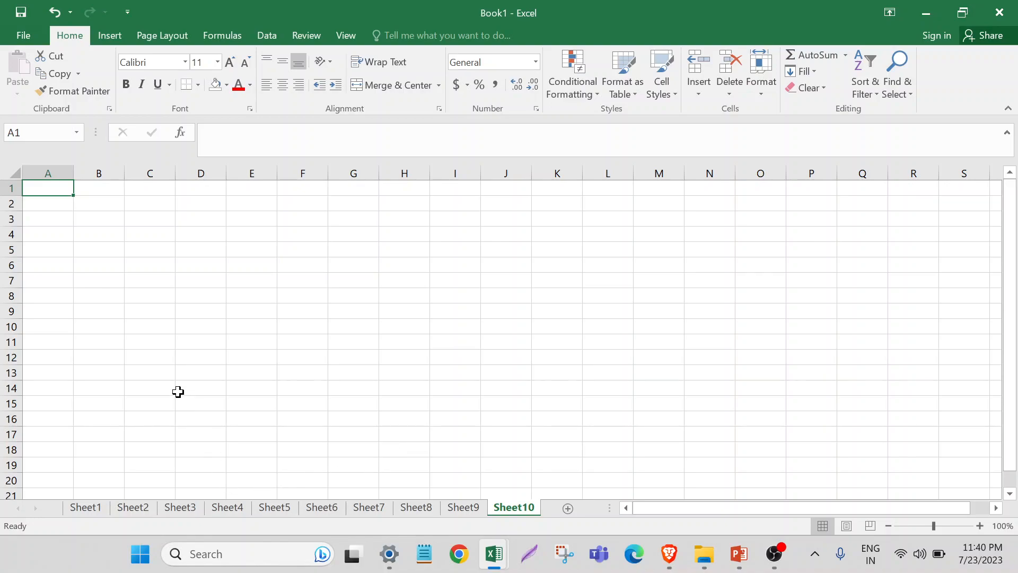
- Rename Sheet1 as JAN in capital letters
{"action": "left_click", "coordinate": [87, 507]}
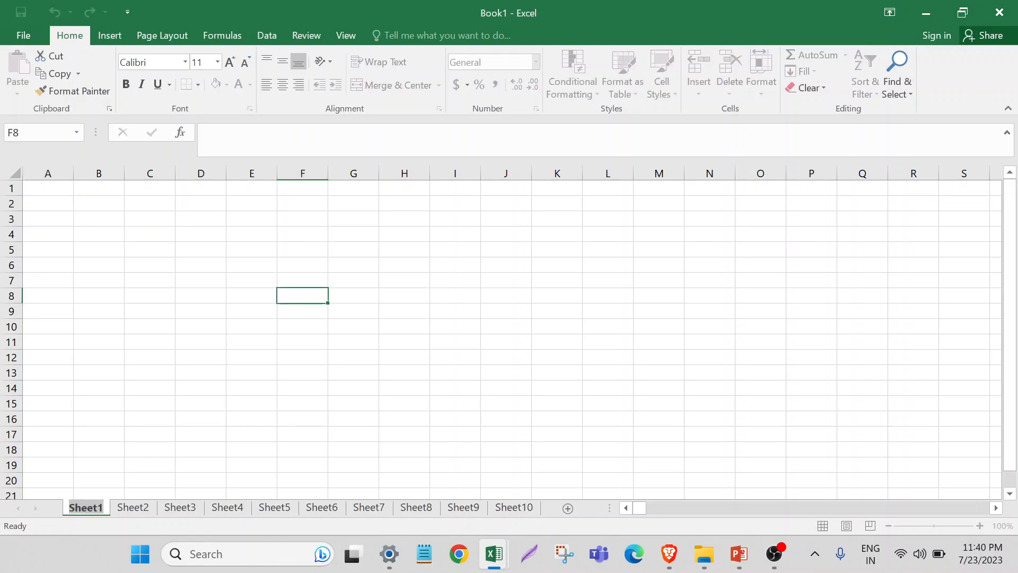
{"action": "type", "text": "j"}
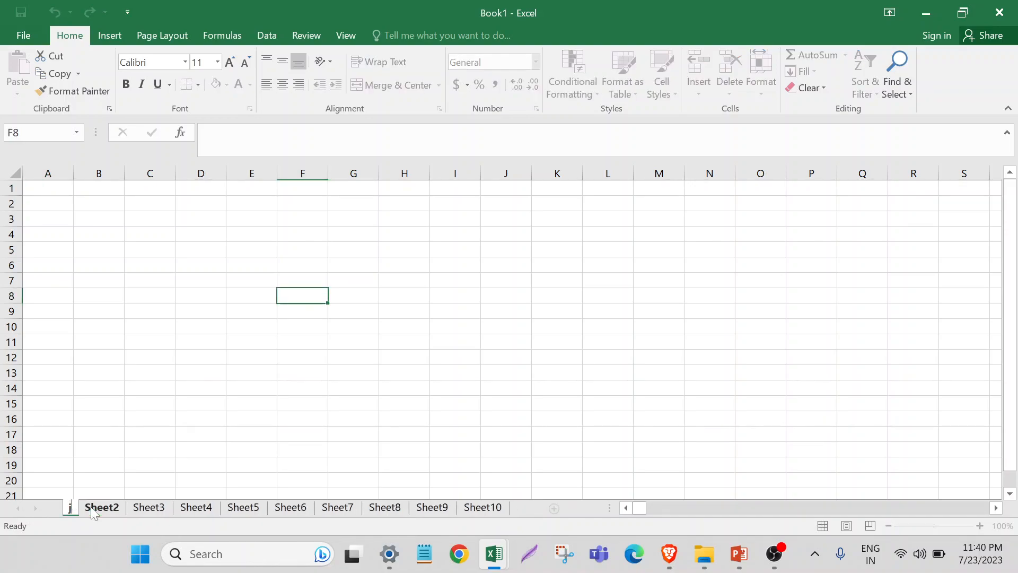
{"action": "key", "text": "Return"}
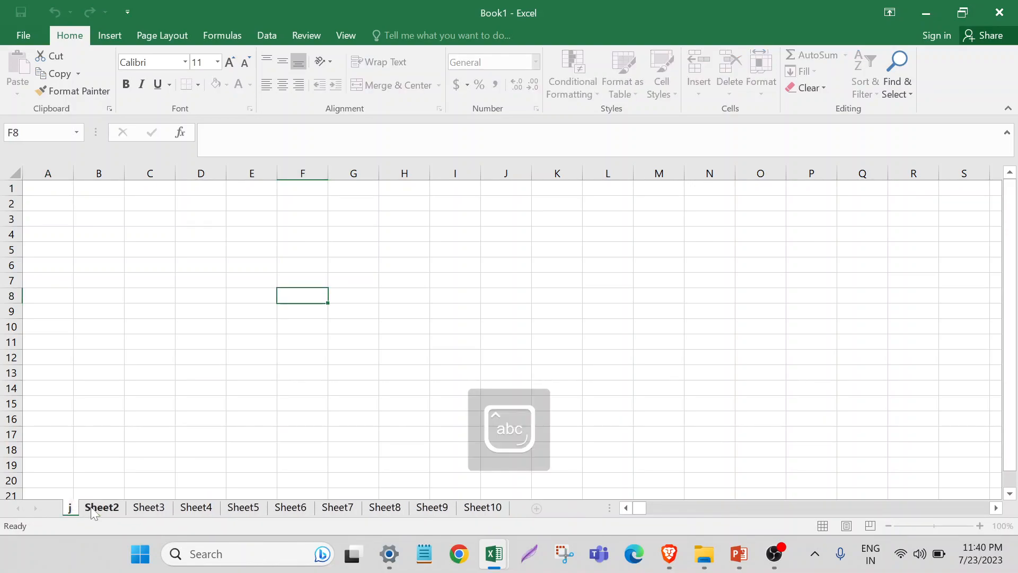
{"action": "key", "text": "Caps_Lock"}
{"action": "type", "text": "JAN"}
{"action": "key", "text": "BackSpace"}
{"action": "key", "text": "BackSpace"}
{"action": "key", "text": "BackSpace"}
{"action": "key", "text": "BackSpace"}
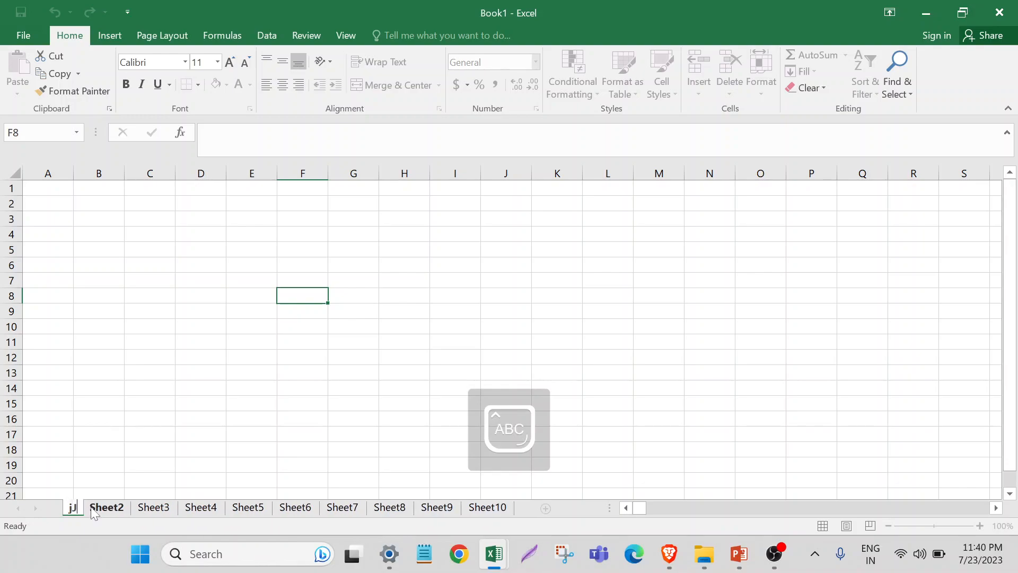
{"action": "type", "text": "JAN"}
{"action": "key", "text": "Return"}
- Rename Sheet2 as FEB and Sheet3 as MAR
{"action": "left_click", "coordinate": [120, 507]}
{"action": "type", "text": "FEB"}
{"action": "key", "text": "Return"}
{"action": "double_click", "coordinate": [130, 507]}
{"action": "type", "text": "MAR"}
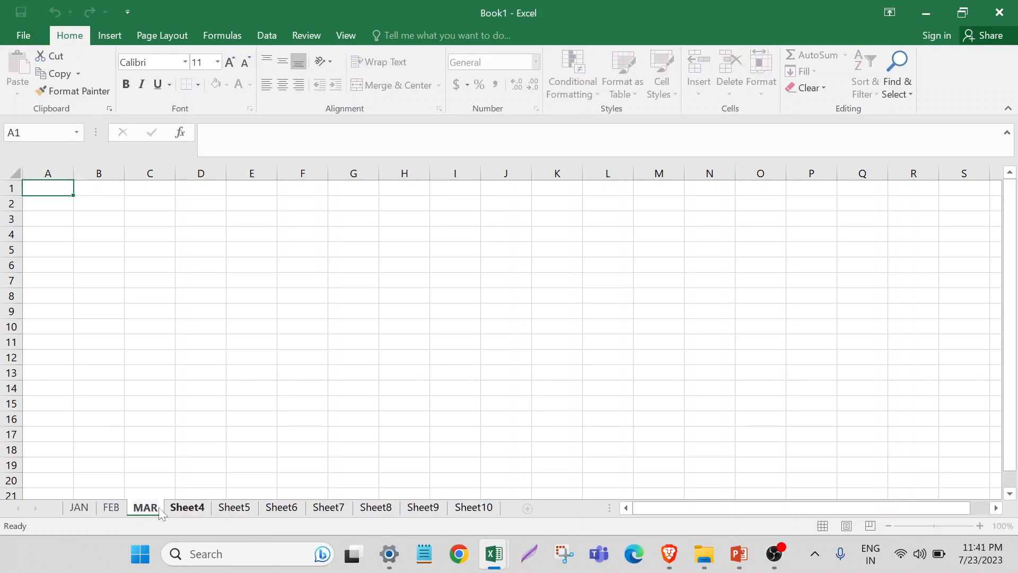
{"action": "key", "text": "Return"}
- Rename Sheet4 as APRIL and Sheet5 as MAY
{"action": "double_click", "coordinate": [186, 510]}
{"action": "type", "text": "APRIL"}
{"action": "key", "text": "Return"}
{"action": "double_click", "coordinate": [228, 508]}
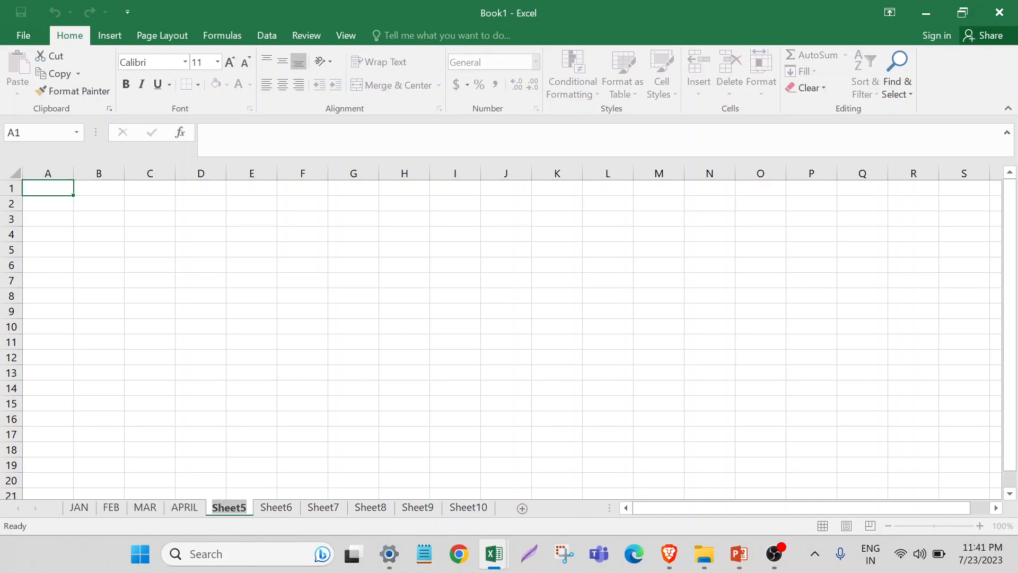
{"action": "type", "text": "MAY"}
{"action": "key", "text": "Return"}
- Rename Sheet6 as JUNE and Sheet7 as JULY
{"action": "double_click", "coordinate": [266, 507]}
{"action": "type", "text": "JUNE"}
{"action": "key", "text": "Return"}
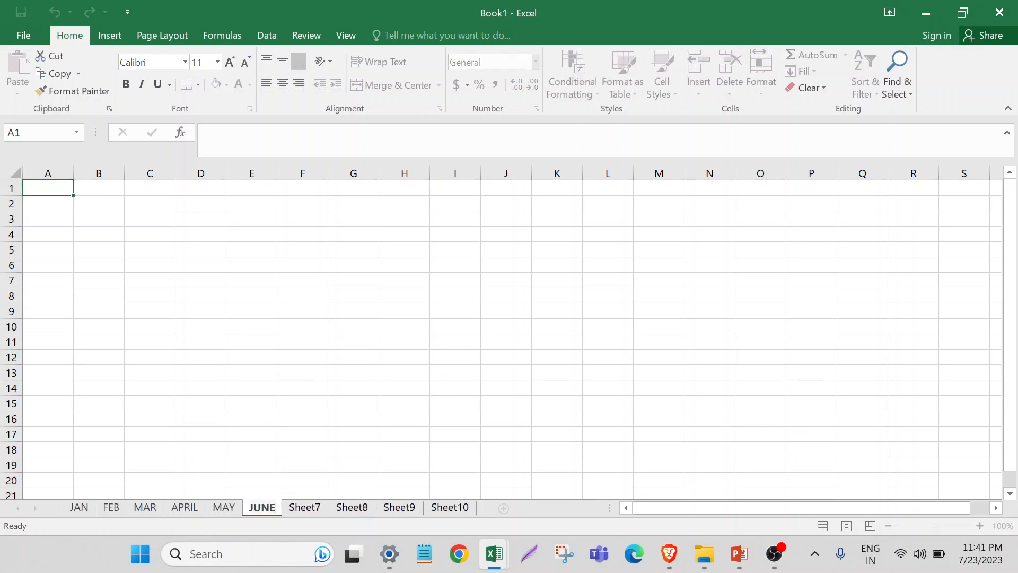
{"action": "right_click", "coordinate": [312, 510]}
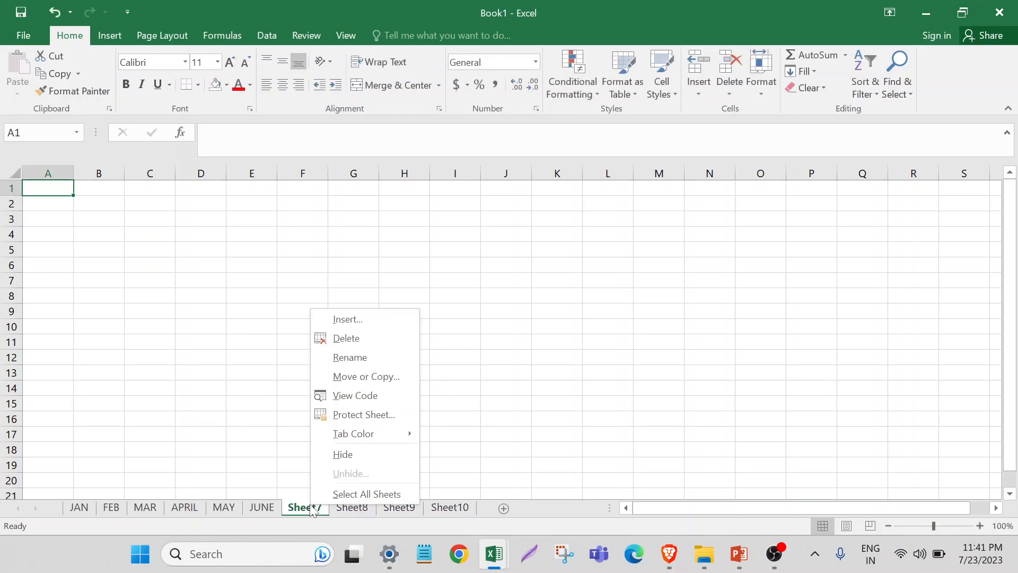
{"action": "left_click", "coordinate": [367, 358]}
{"action": "type", "text": "JULY"}
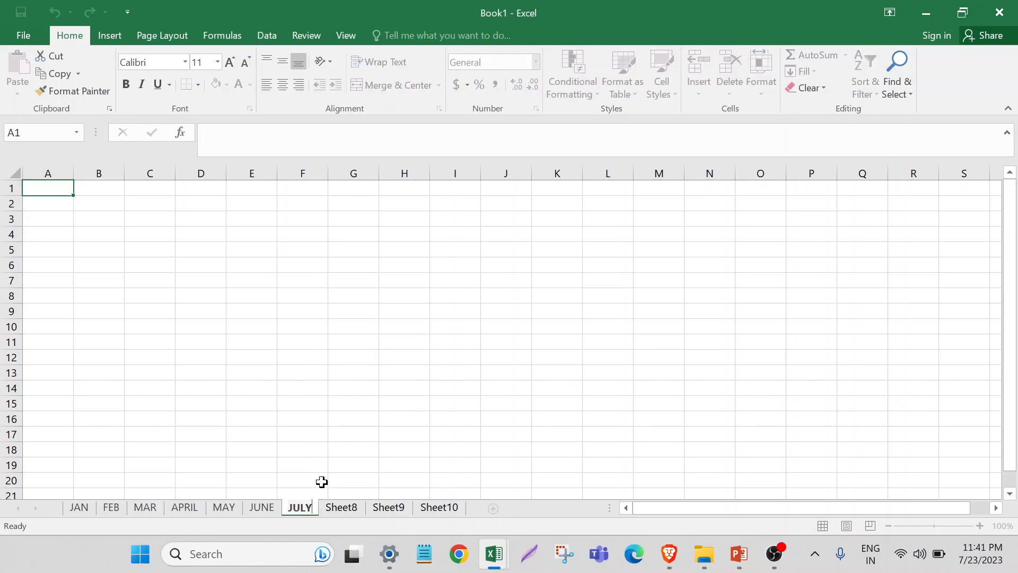
{"action": "key", "text": "Return"}
{"action": "left_click", "coordinate": [389, 437]}
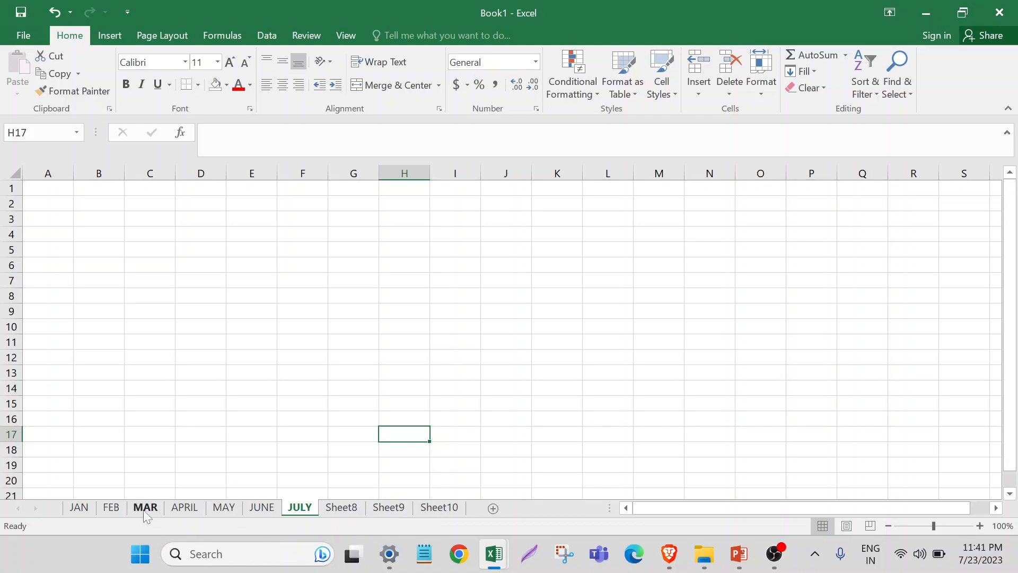
- Delete the Sheet8 worksheet from the workbook
{"action": "left_click", "coordinate": [264, 461]}
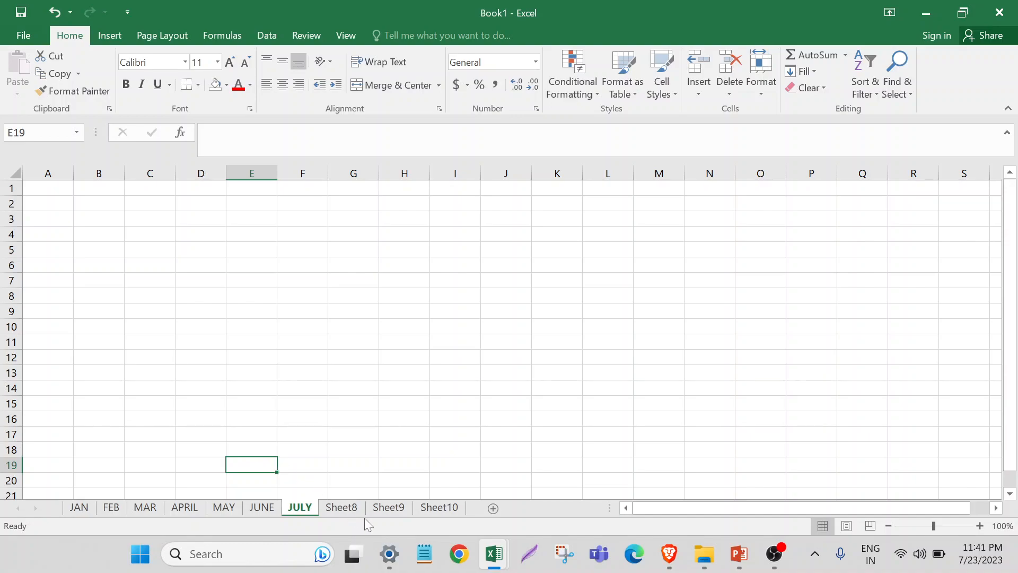
{"action": "right_click", "coordinate": [348, 507]}
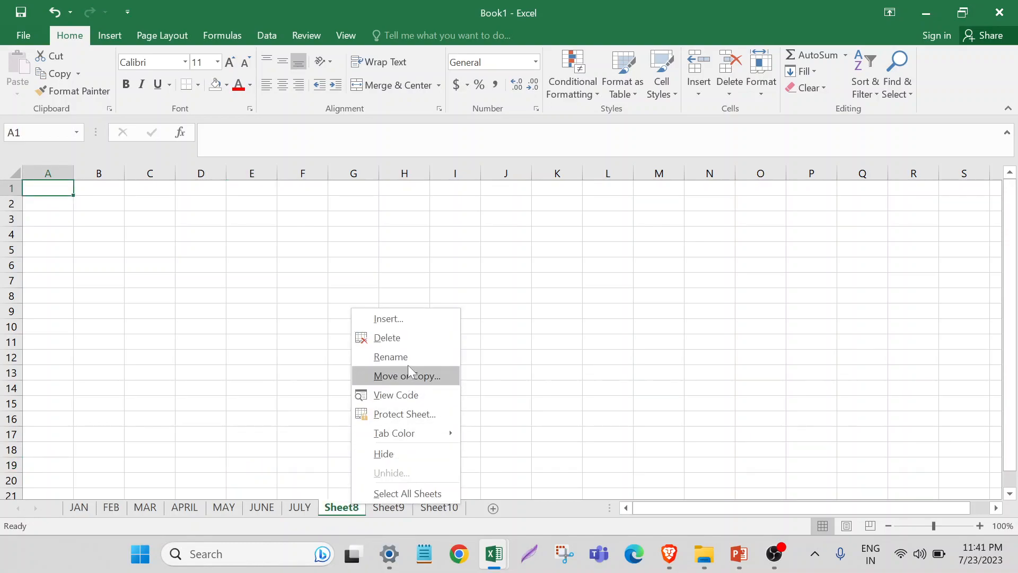
{"action": "left_click", "coordinate": [397, 339]}
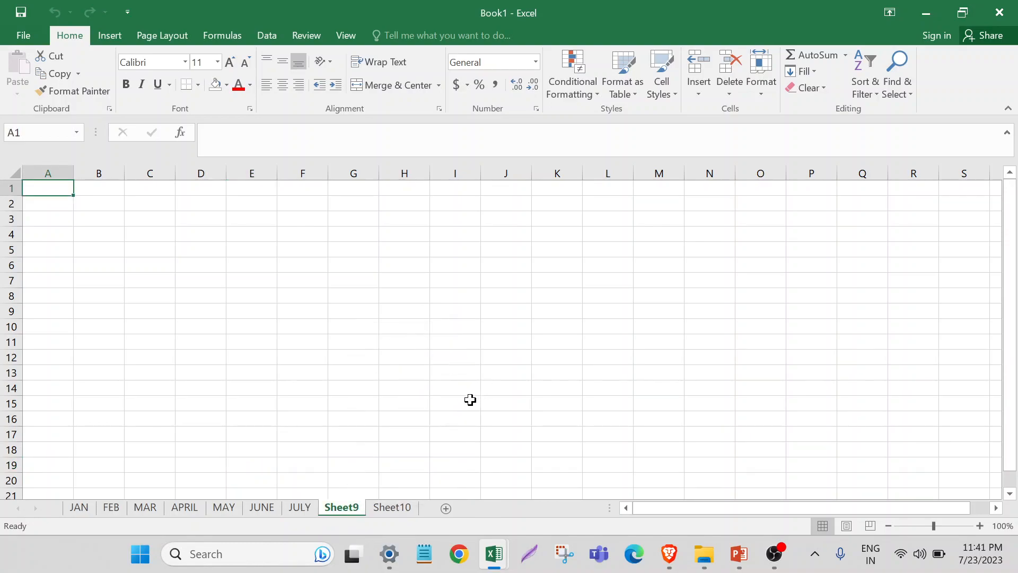
- Insert two new blank worksheets between Sheet9 and Sheet10
{"action": "left_click", "coordinate": [446, 509]}
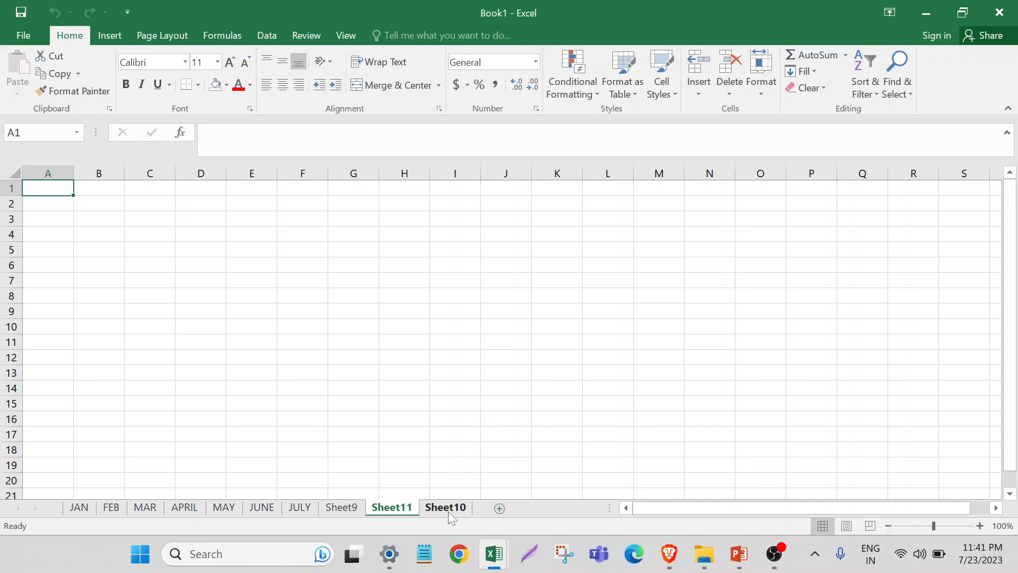
{"action": "right_click", "coordinate": [401, 510]}
{"action": "left_click", "coordinate": [436, 322]}
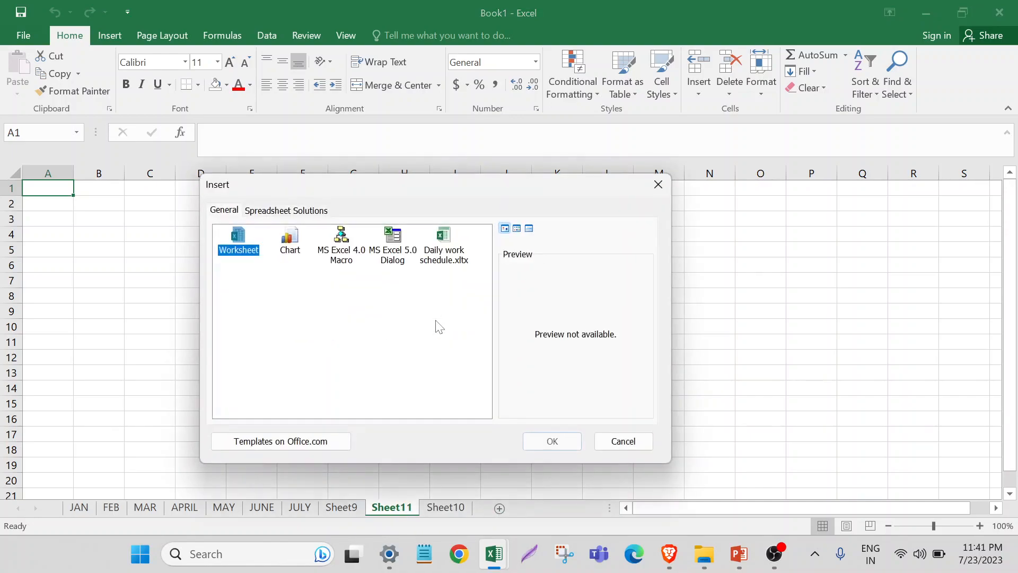
{"action": "left_click", "coordinate": [564, 444]}
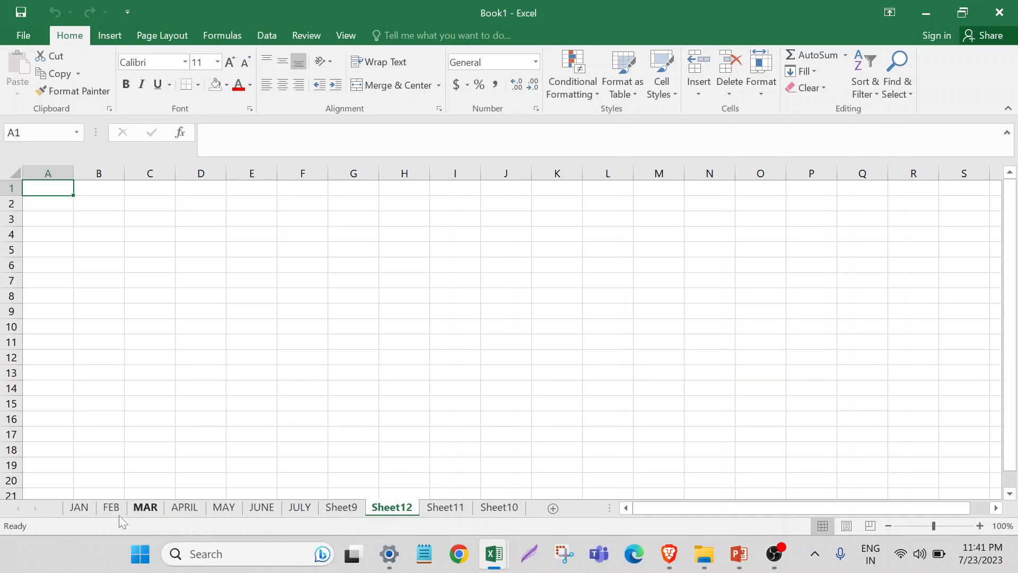
- Set the tab color of the JAN sheet to standard red
{"action": "left_click", "coordinate": [81, 507]}
{"action": "right_click", "coordinate": [82, 506]}
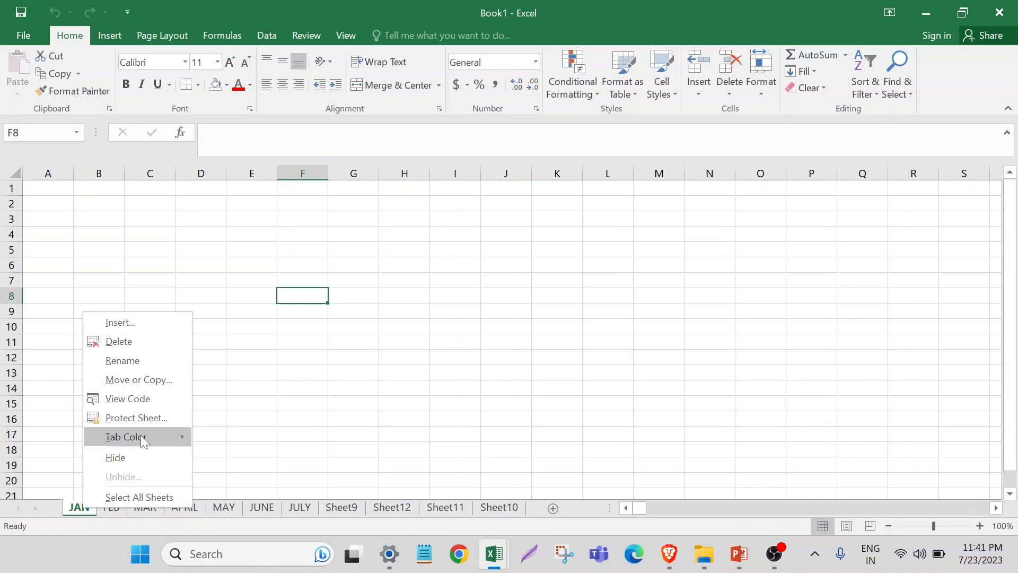
{"action": "mouse_move", "coordinate": [141, 436]}
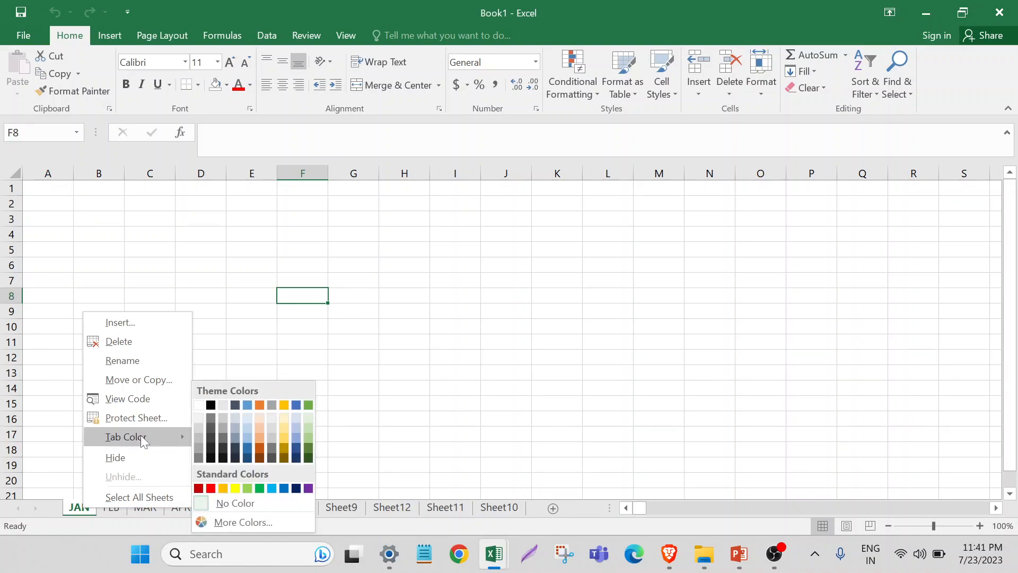
{"action": "left_click", "coordinate": [211, 489]}
{"action": "left_click", "coordinate": [221, 403]}
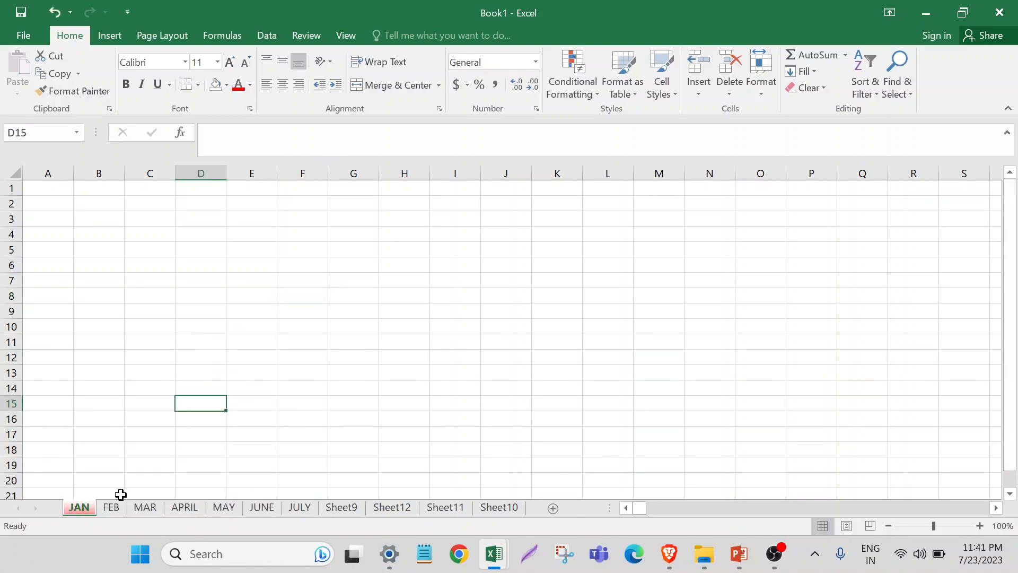
- Set the tab color of the FEB sheet to green and switch to the MAR sheet
{"action": "left_click", "coordinate": [112, 508]}
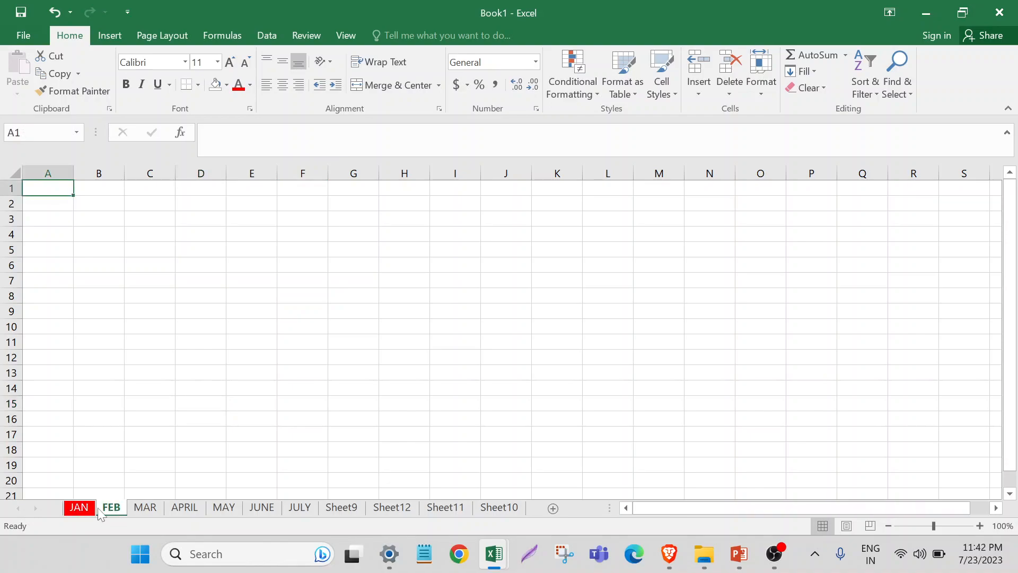
{"action": "right_click", "coordinate": [111, 508]}
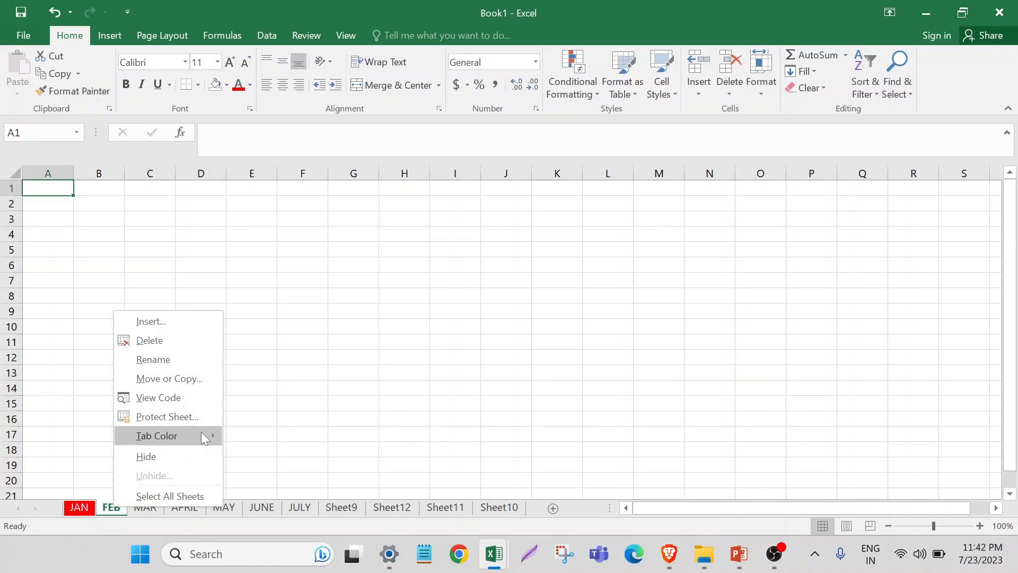
{"action": "mouse_move", "coordinate": [202, 432]}
{"action": "left_click", "coordinate": [289, 486]}
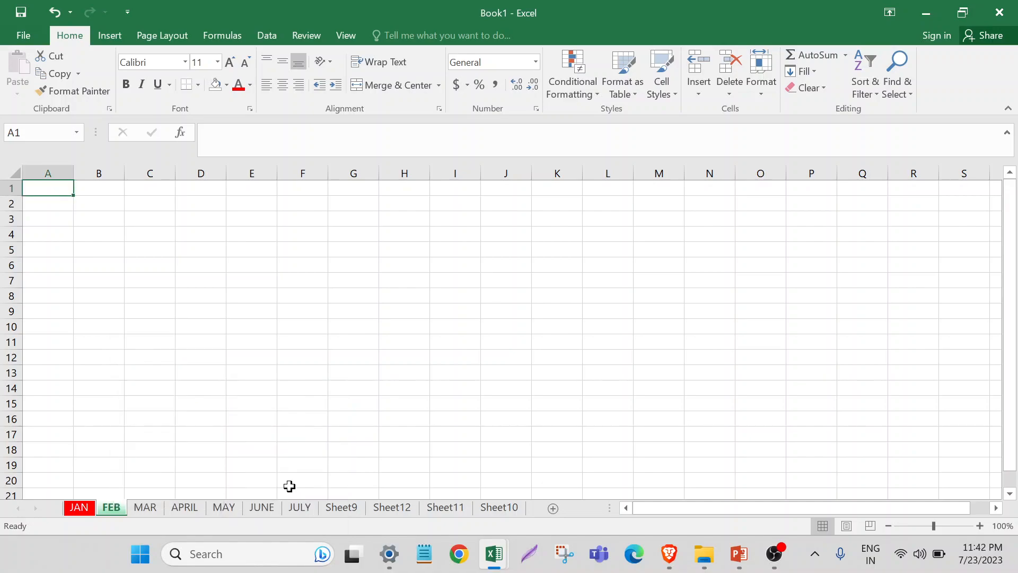
{"action": "left_click", "coordinate": [146, 510]}
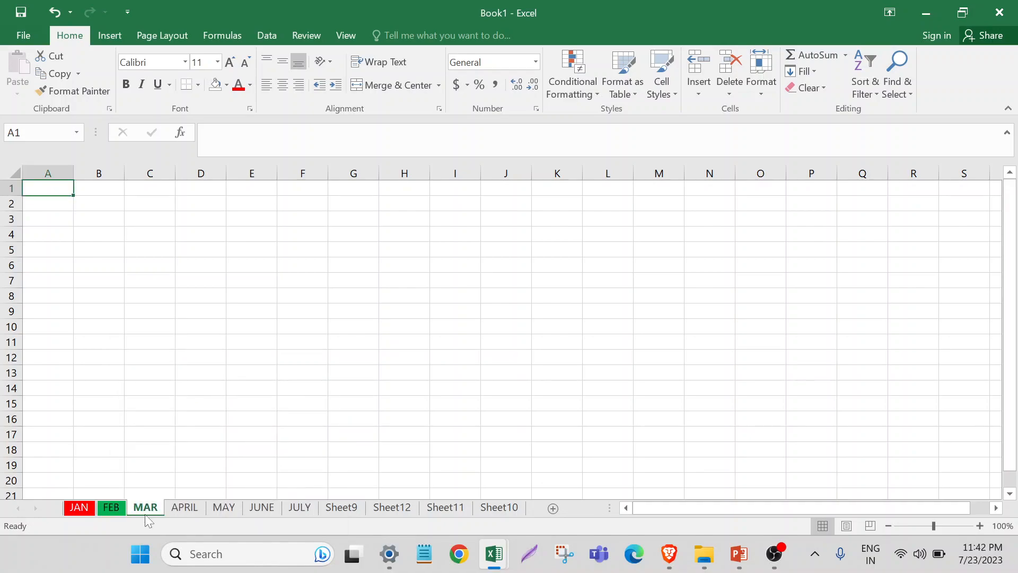
{"action": "right_click", "coordinate": [113, 507]}
{"action": "left_click", "coordinate": [271, 422]}
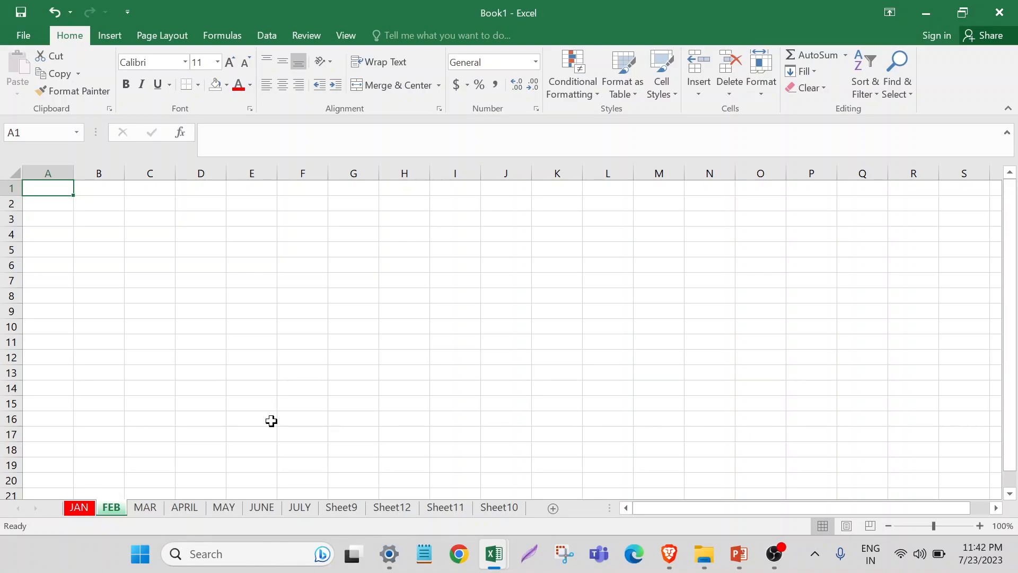
- Hide the MAR worksheet
{"action": "left_click", "coordinate": [146, 508]}
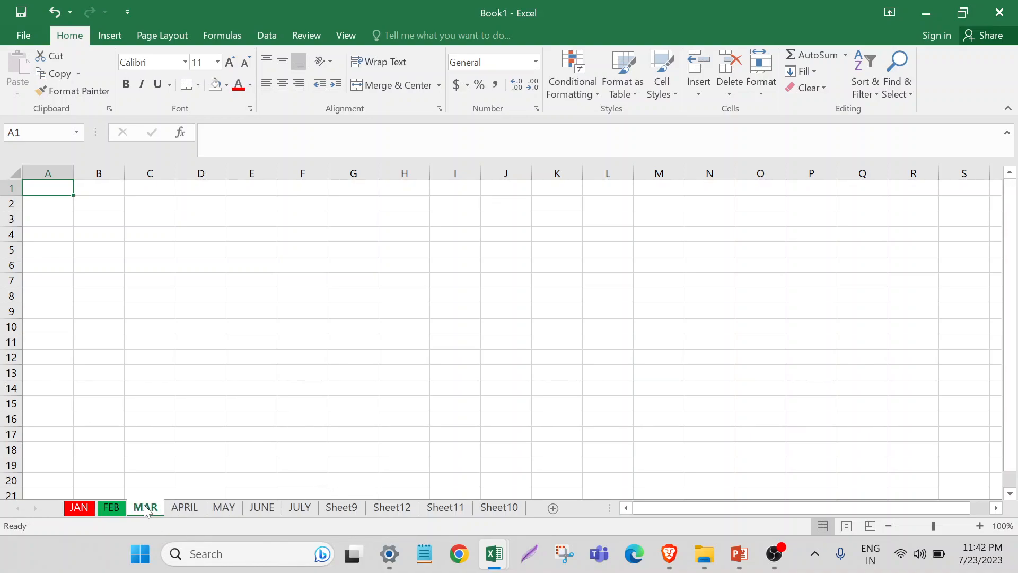
{"action": "right_click", "coordinate": [145, 509]}
{"action": "left_click", "coordinate": [192, 451]}
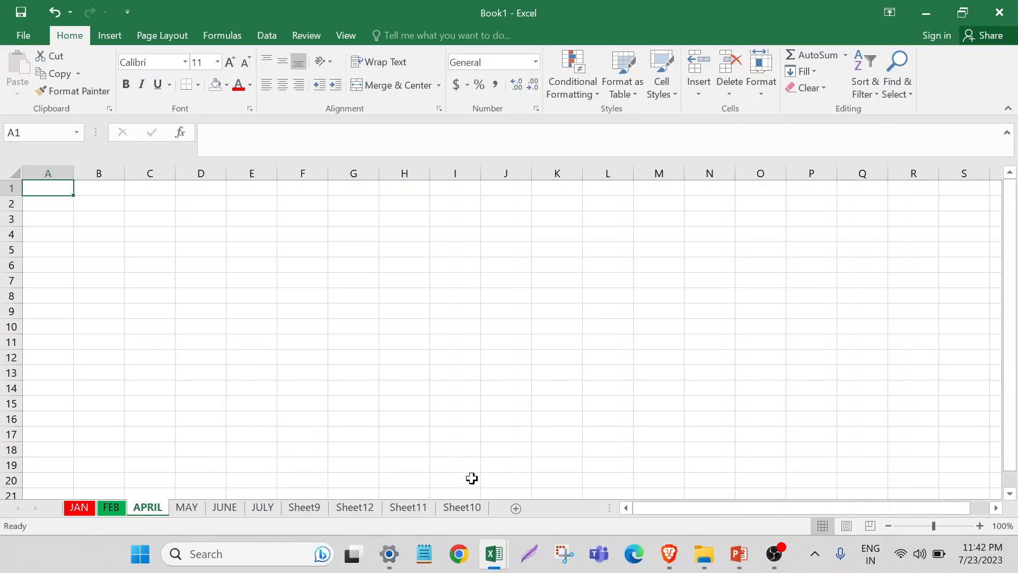
- Unhide the MAR worksheet
{"action": "right_click", "coordinate": [150, 508]}
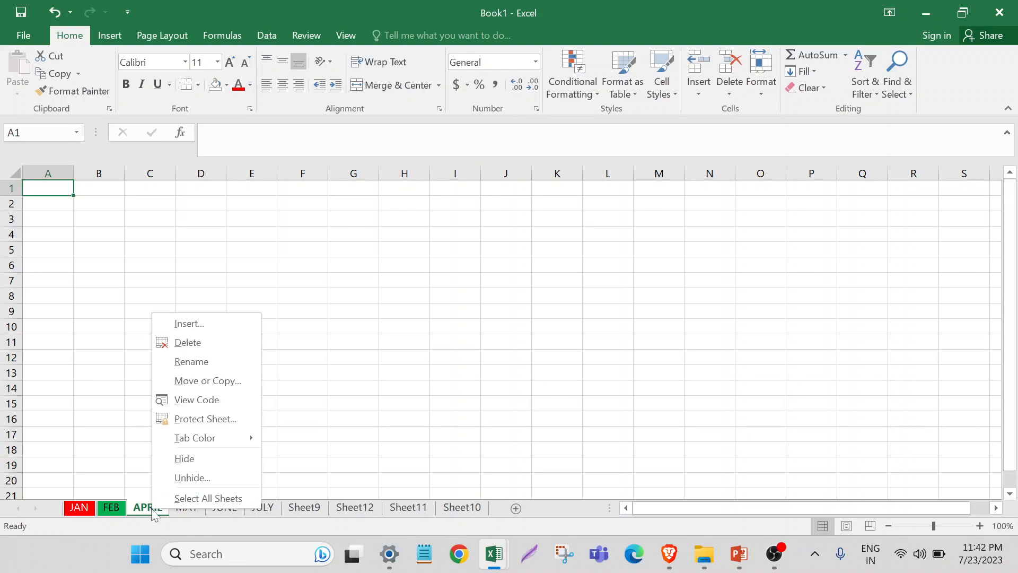
{"action": "left_click", "coordinate": [192, 478]}
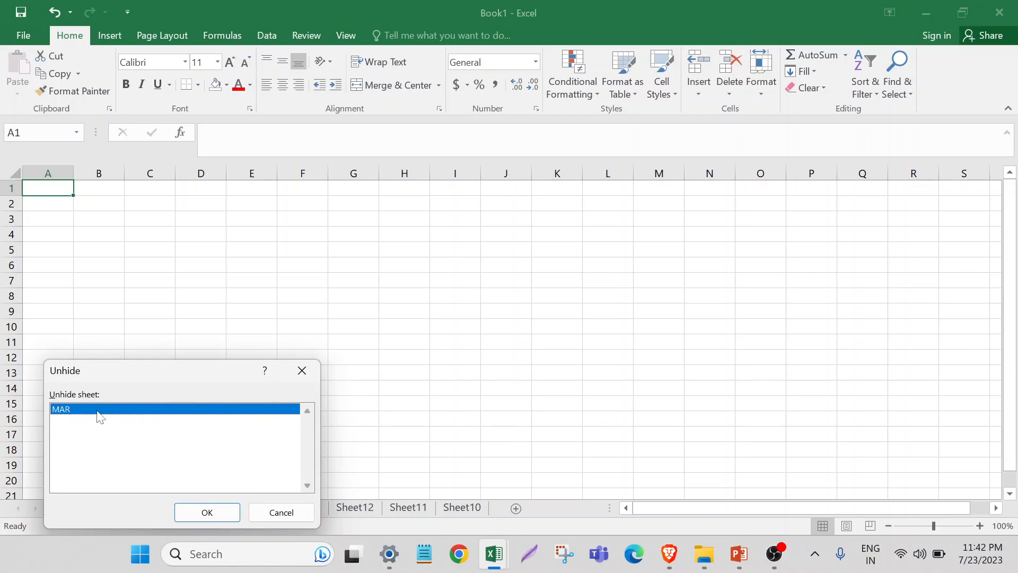
{"action": "left_click", "coordinate": [207, 512]}
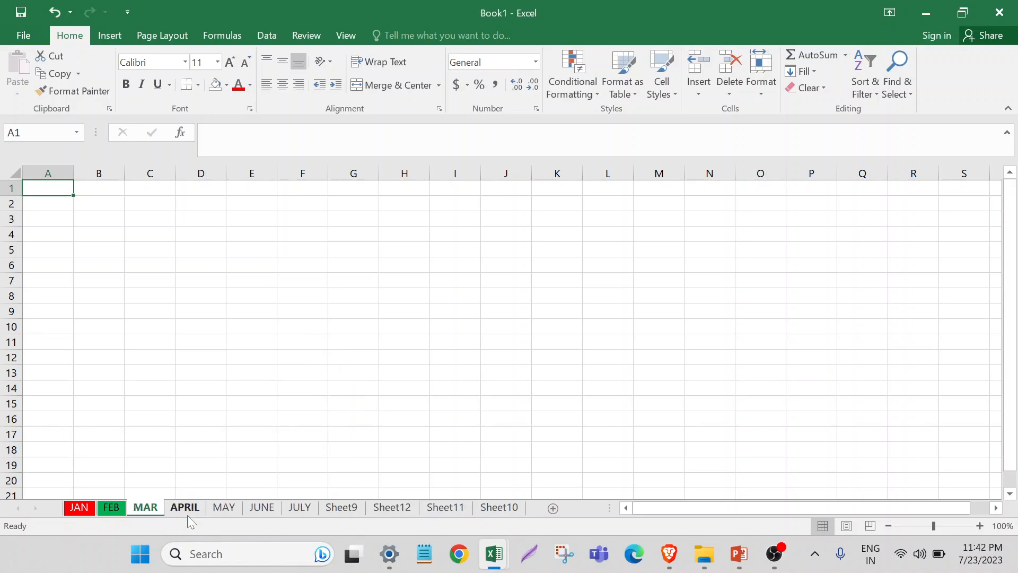
{"action": "left_click", "coordinate": [240, 447]}
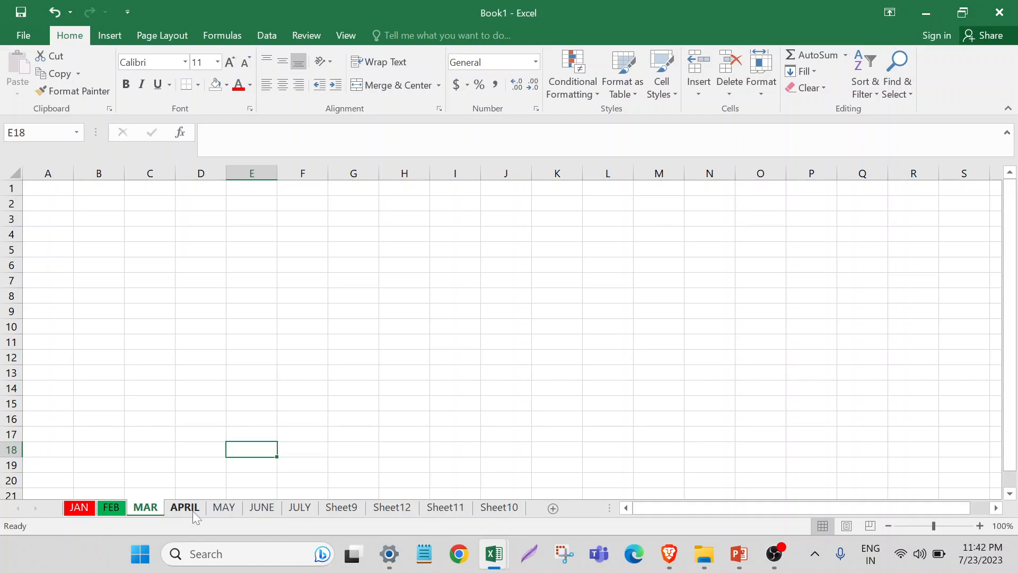
{"action": "left_click", "coordinate": [247, 468]}
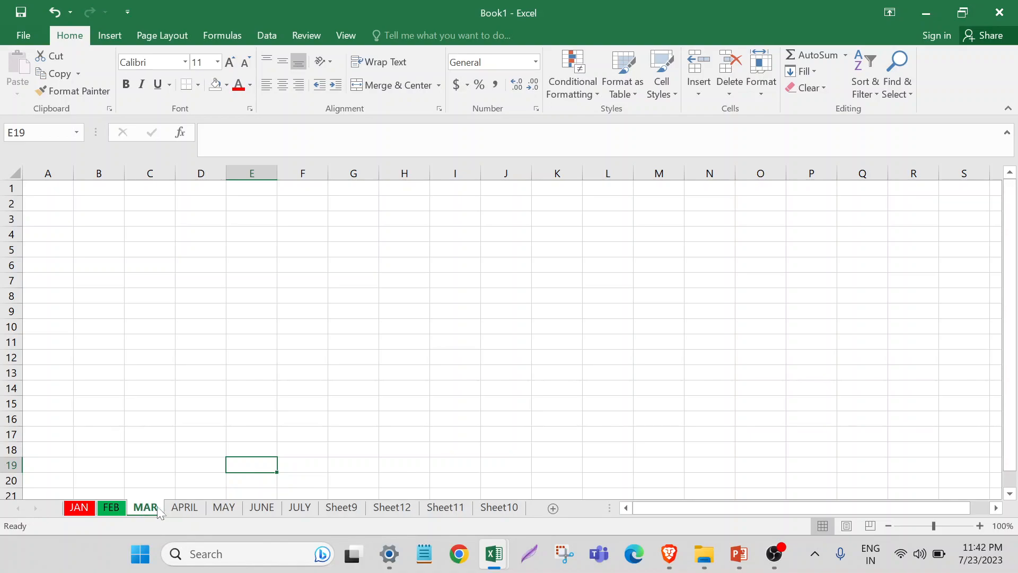
- Group the MAR, APRIL, MAY and JUNE worksheets and hide them together
{"action": "left_click", "coordinate": [183, 509], "text": "ctrl"}
{"action": "left_click", "coordinate": [223, 508], "text": "ctrl"}
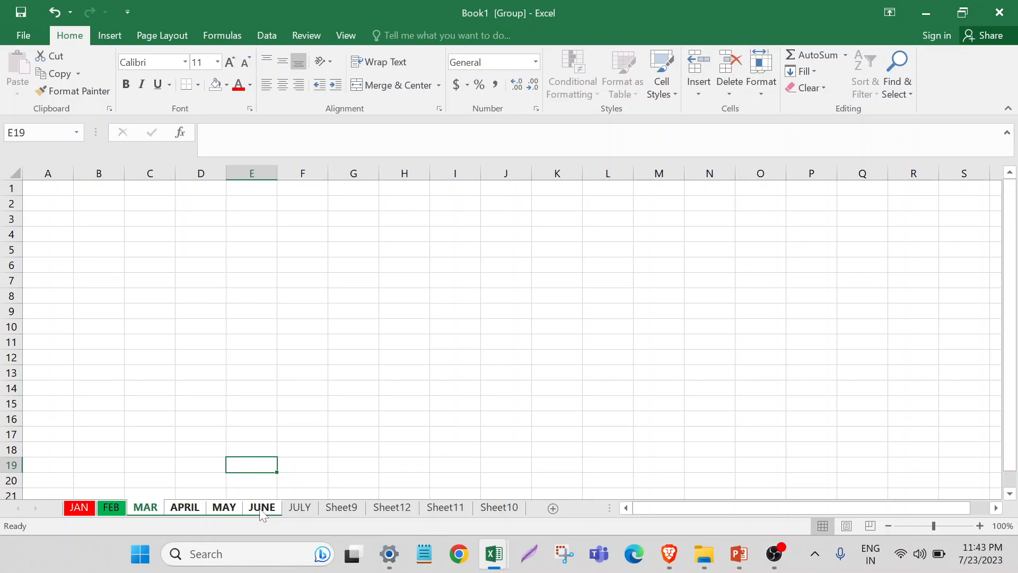
{"action": "right_click", "coordinate": [261, 512]}
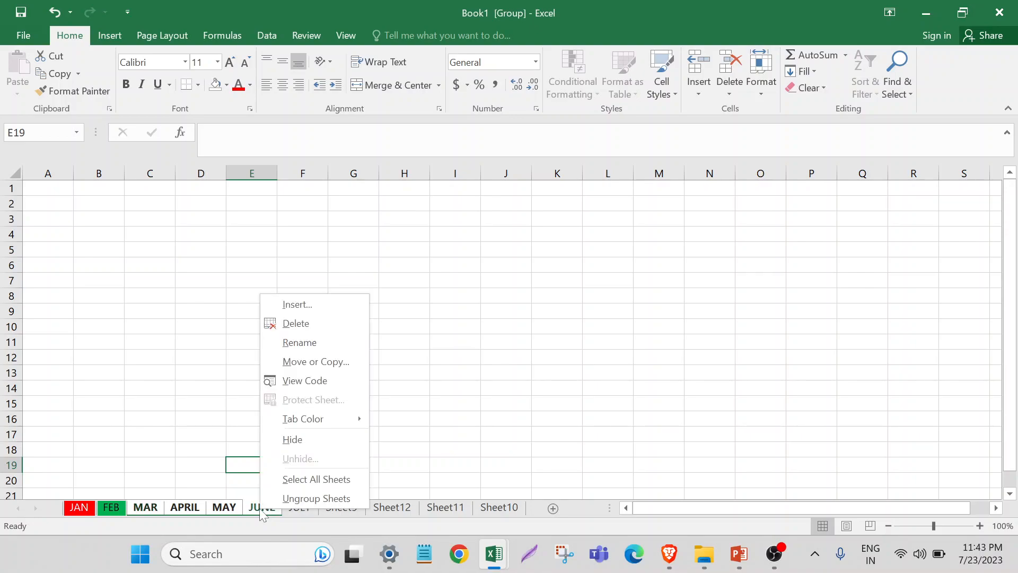
{"action": "left_click", "coordinate": [320, 439]}
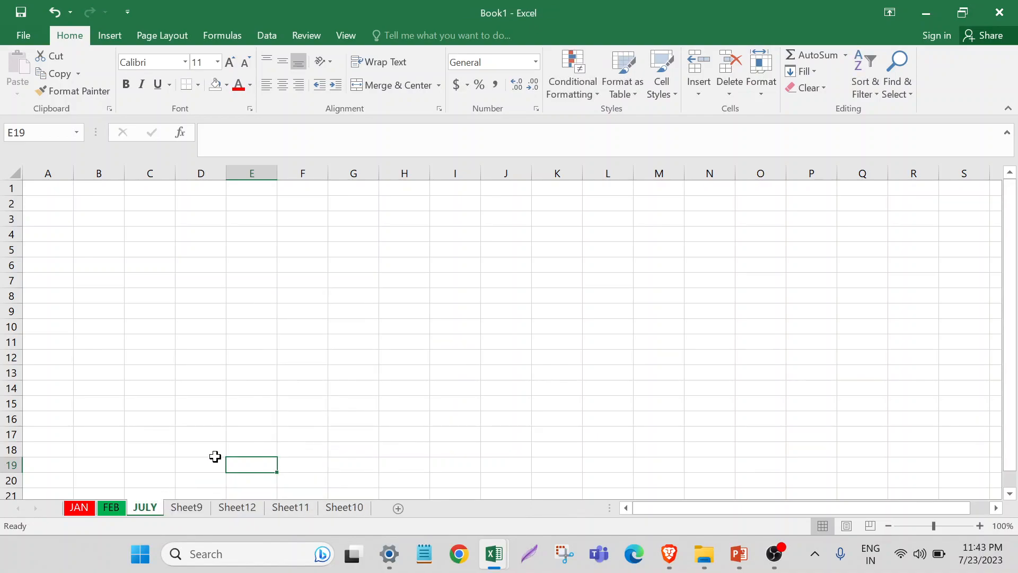
{"action": "left_click", "coordinate": [331, 447]}
- Switch to Sheet9 and unhide only the APRIL worksheet
{"action": "left_click", "coordinate": [197, 507]}
{"action": "right_click", "coordinate": [199, 510]}
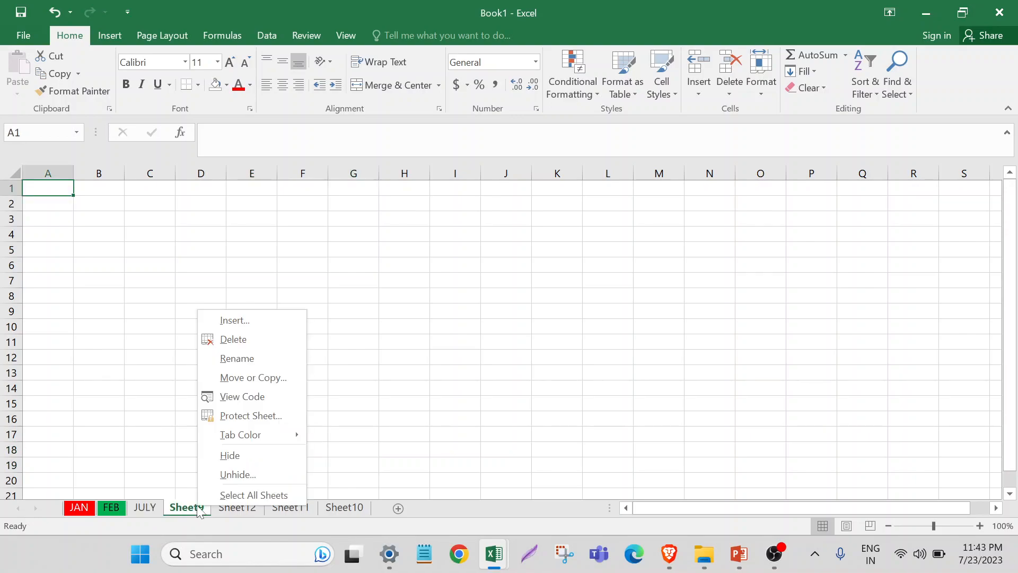
{"action": "left_click", "coordinate": [235, 478]}
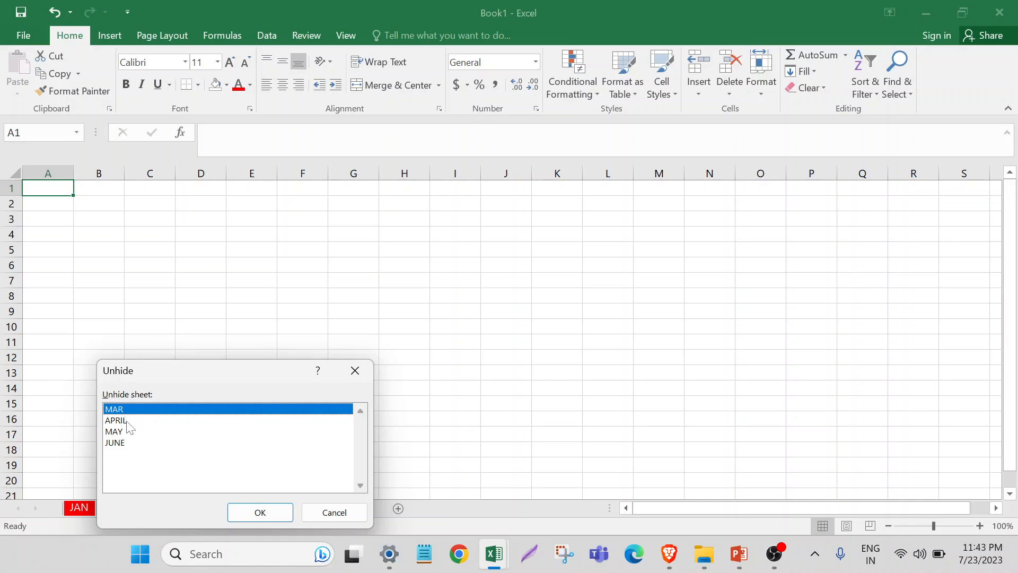
{"action": "double_click", "coordinate": [127, 421]}
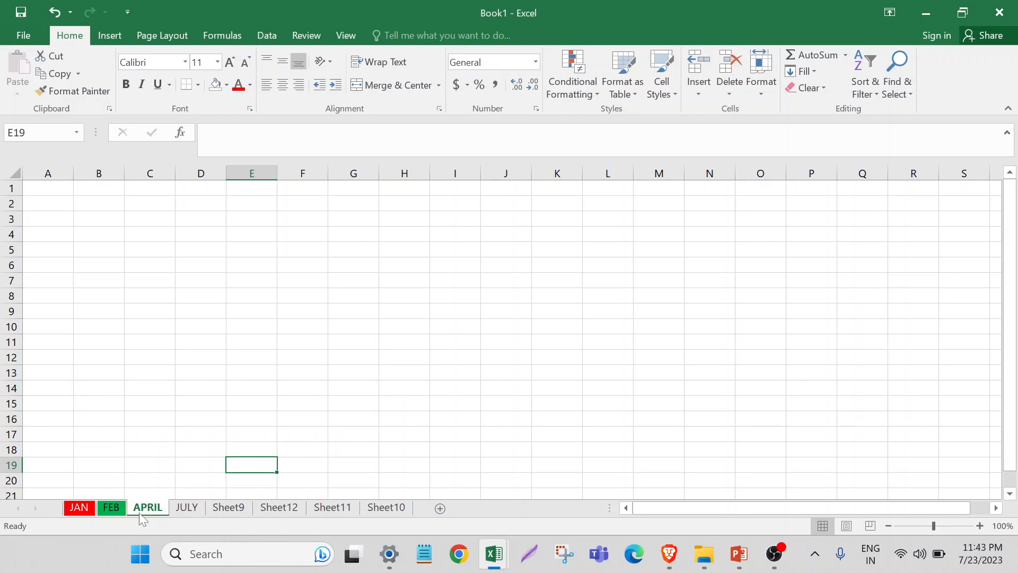
{"action": "left_click", "coordinate": [398, 366]}
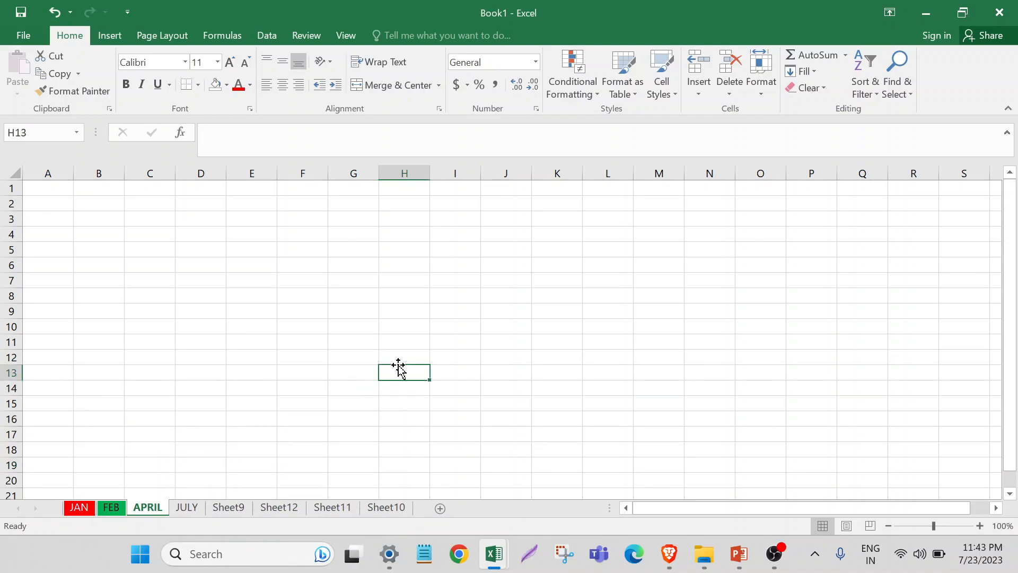
- Insert one new worksheet after APRIL and five more after Sheet10
{"action": "left_click", "coordinate": [445, 507]}
{"action": "left_click", "coordinate": [492, 508]}
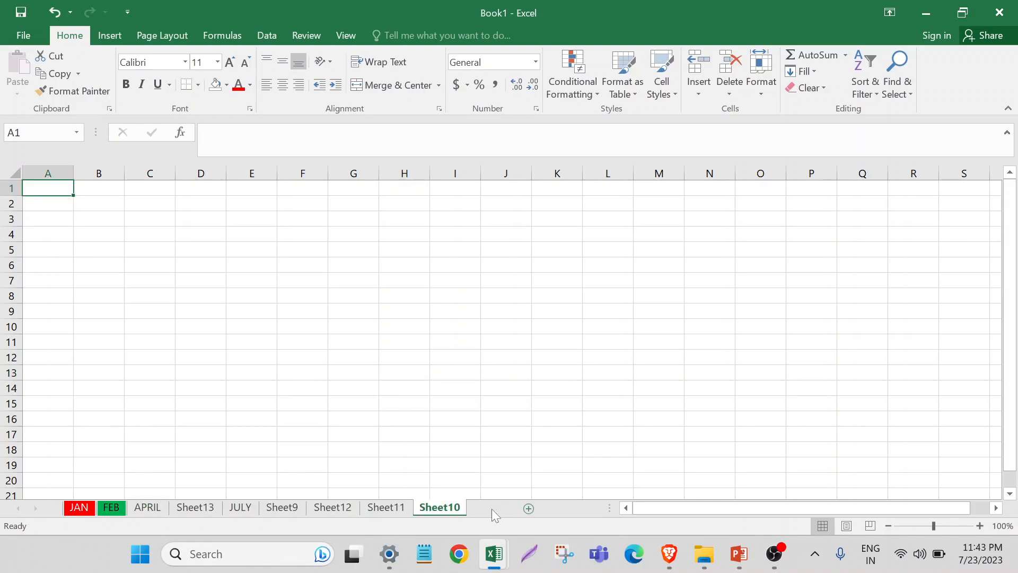
{"action": "left_click", "coordinate": [546, 508]}
{"action": "left_click", "coordinate": [583, 507]}
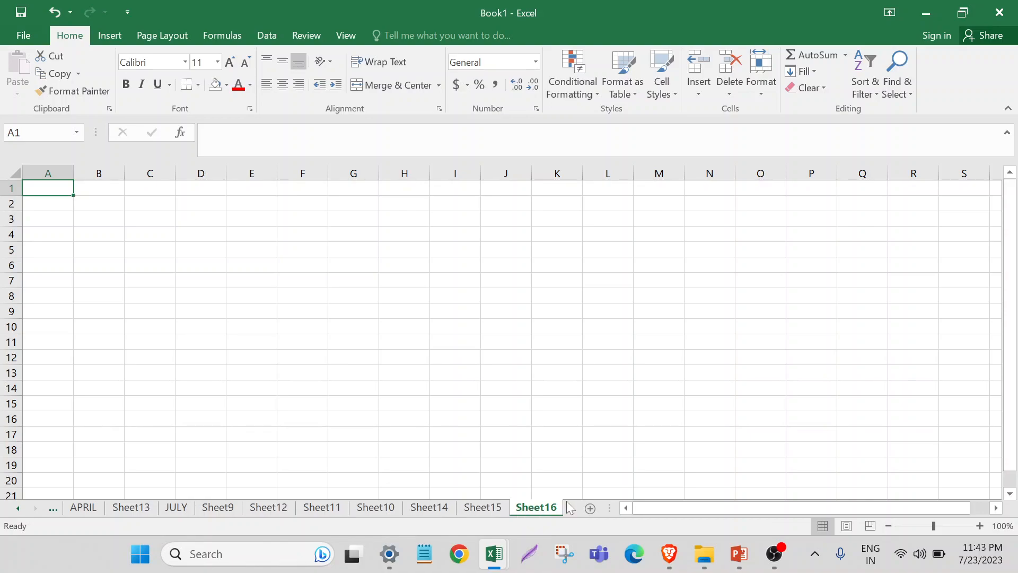
{"action": "left_click", "coordinate": [589, 507]}
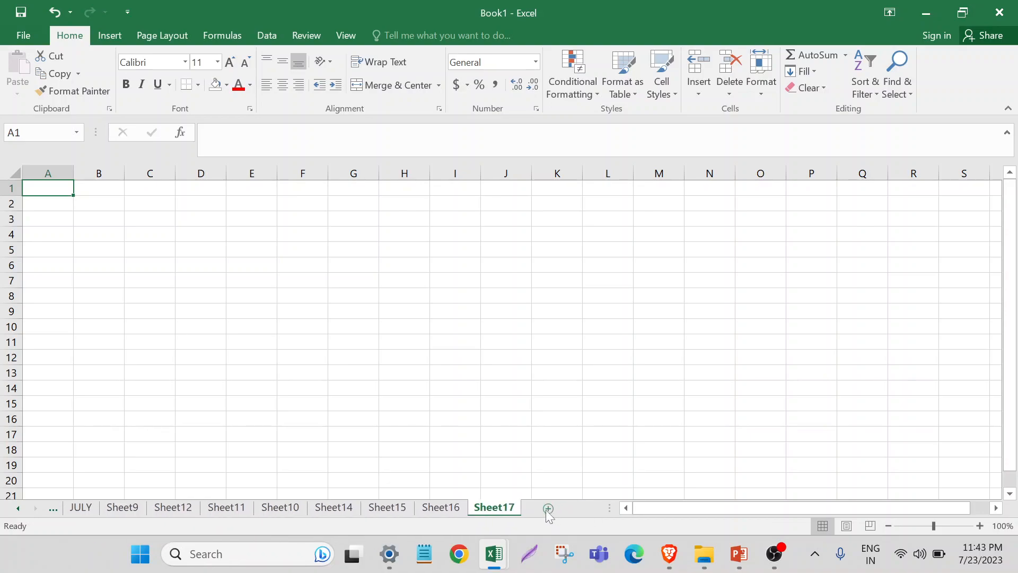
{"action": "left_click", "coordinate": [546, 508]}
{"action": "left_click", "coordinate": [371, 448]}
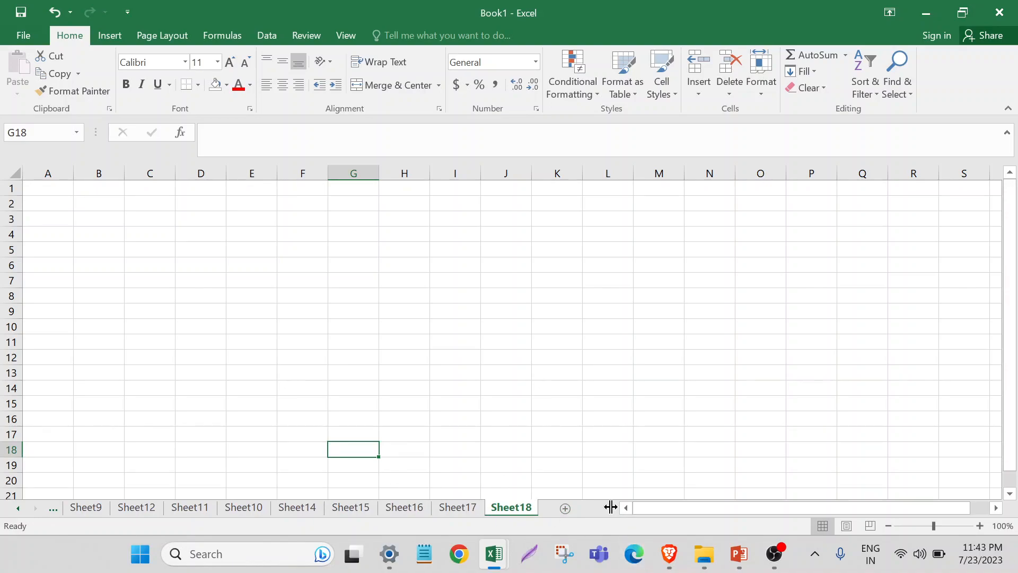
- Widen the sheet tab area by shrinking the horizontal scroll bar and bring the first tabs into view
{"action": "left_click_drag", "start_coordinate": [610, 507], "coordinate": [884, 507]}
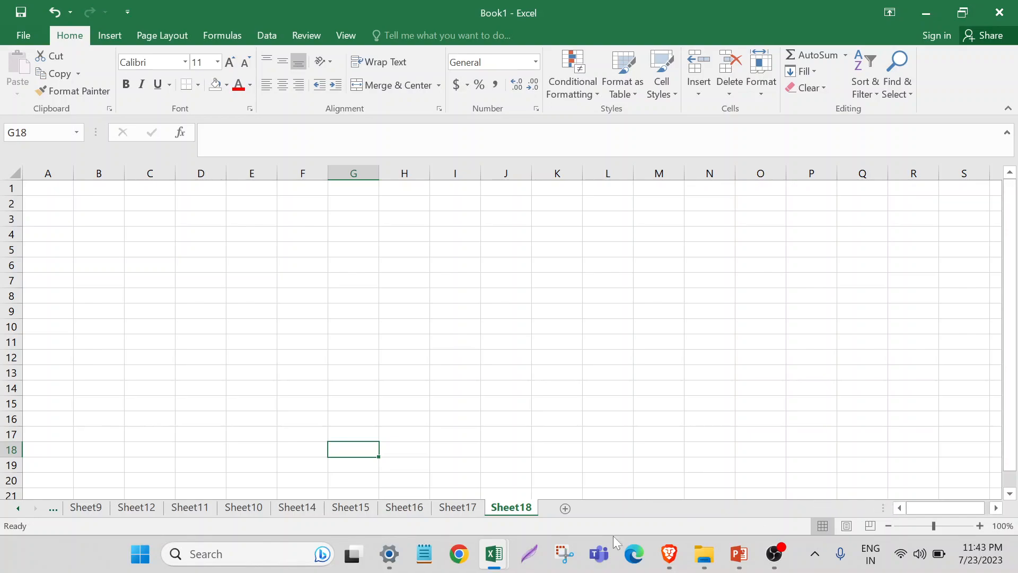
{"action": "left_click", "coordinate": [139, 450]}
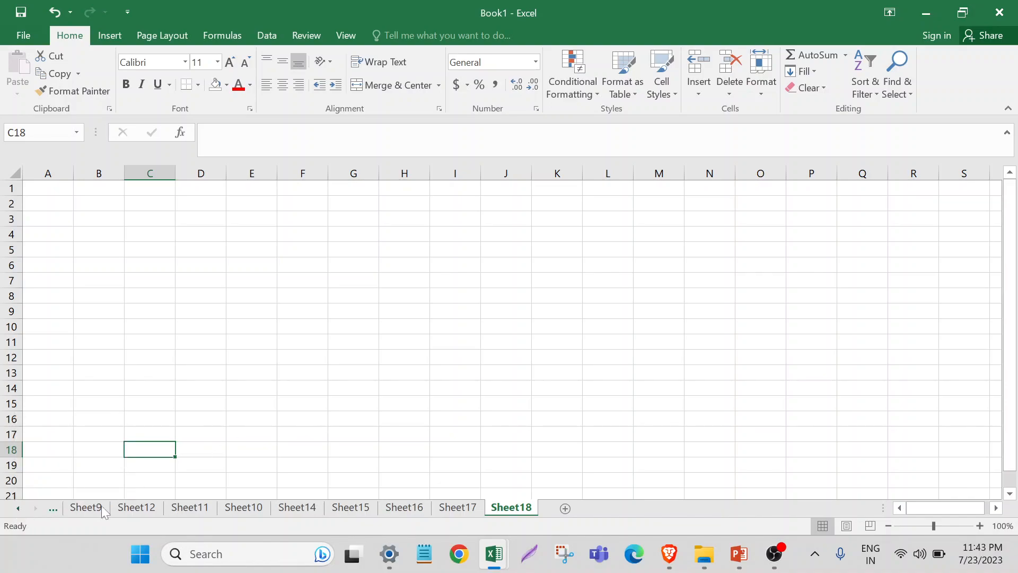
{"action": "left_click", "coordinate": [18, 508]}
{"action": "left_click", "coordinate": [19, 508]}
{"action": "left_click", "coordinate": [18, 508]}
{"action": "left_click", "coordinate": [18, 507]}
{"action": "left_click", "coordinate": [19, 508]}
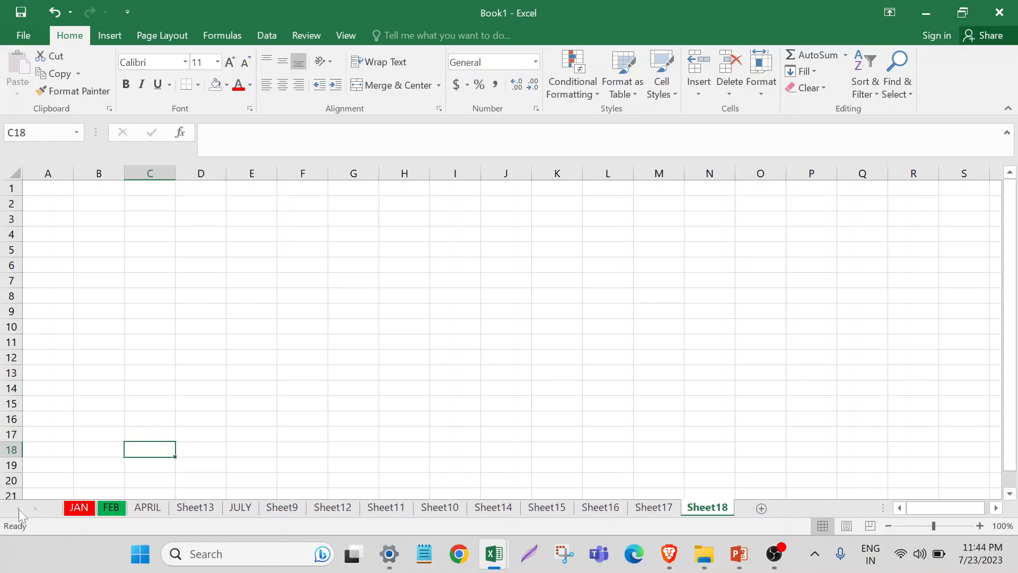
- Add nine new worksheets at the end of the workbook, after Sheet18
{"action": "left_click", "coordinate": [761, 508]}
{"action": "left_click", "coordinate": [848, 508]}
{"action": "left_click", "coordinate": [832, 507]}
{"action": "left_click", "coordinate": [840, 508]}
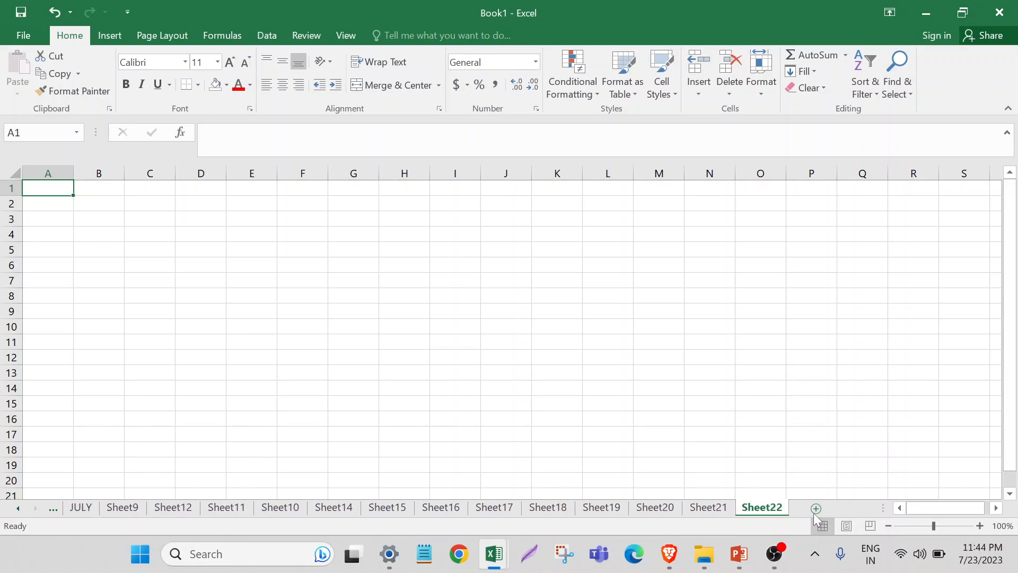
{"action": "left_click", "coordinate": [814, 509]}
{"action": "left_click", "coordinate": [838, 507]}
{"action": "left_click", "coordinate": [839, 508]}
{"action": "left_click", "coordinate": [839, 507]}
{"action": "left_click", "coordinate": [839, 508]}
{"action": "left_click", "coordinate": [694, 450]}
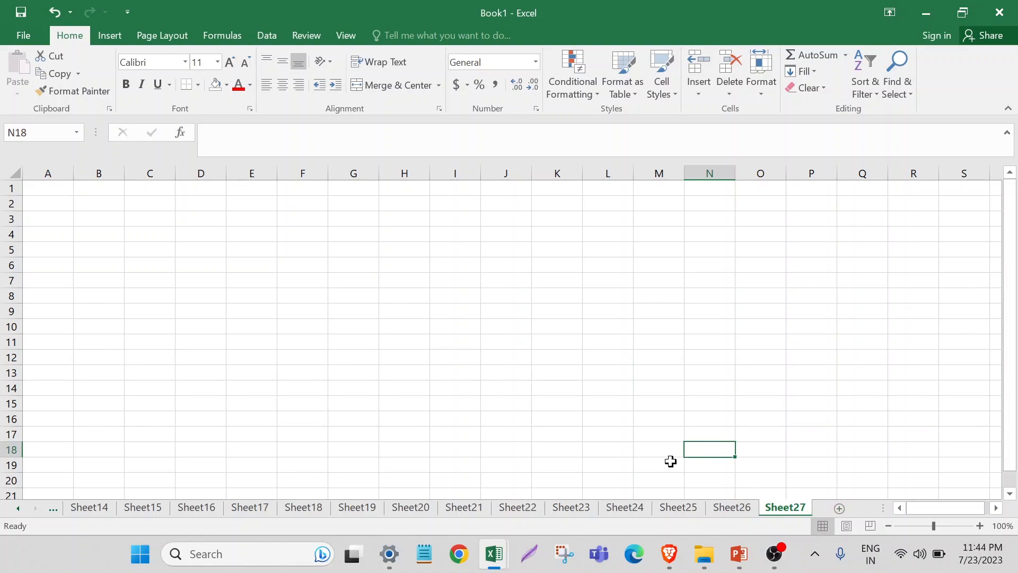
- Browse the sheet tabs back to the first worksheets, starting at JAN
{"action": "left_click", "coordinate": [17, 510]}
{"action": "left_click", "coordinate": [18, 510]}
{"action": "left_click", "coordinate": [18, 508]}
{"action": "left_click", "coordinate": [18, 508]}
{"action": "left_click", "coordinate": [17, 508]}
{"action": "left_click", "coordinate": [333, 507]}
{"action": "left_click", "coordinate": [139, 508]}
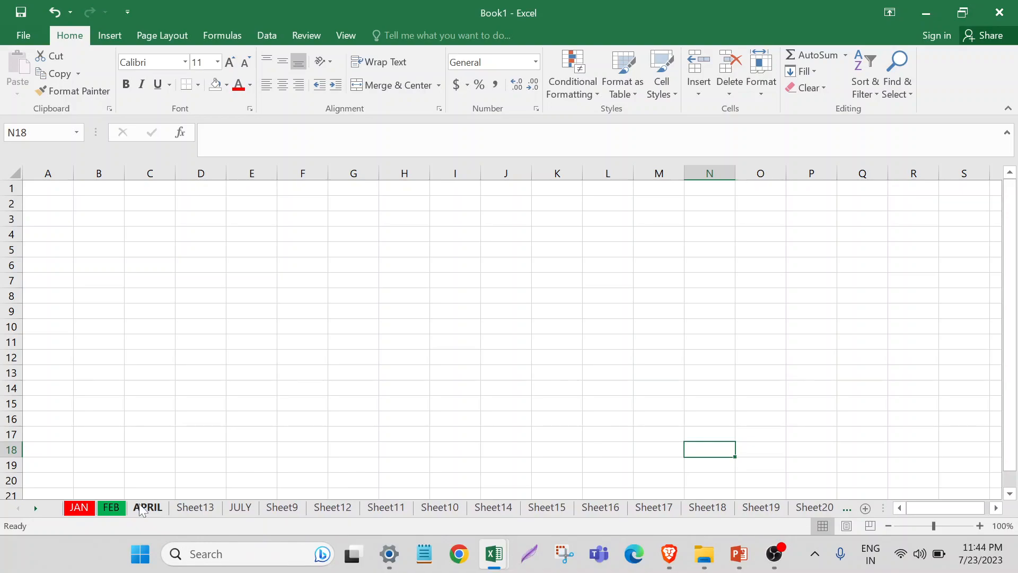
{"action": "left_click", "coordinate": [85, 507]}
- Activate the FEB worksheet from the complete list of sheets
{"action": "left_click", "coordinate": [36, 507]}
{"action": "right_click", "coordinate": [36, 508]}
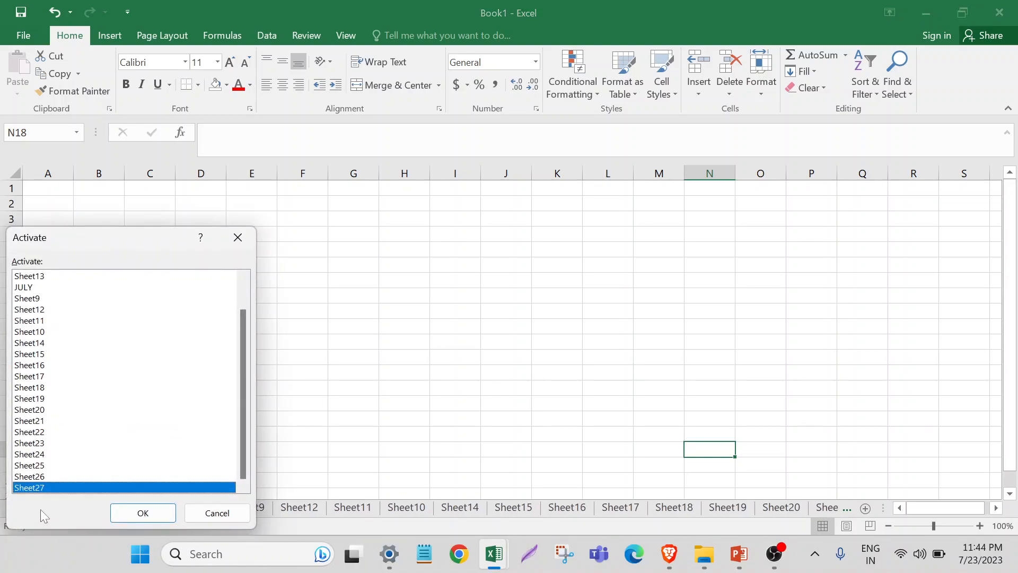
{"action": "left_click_drag", "start_coordinate": [240, 377], "coordinate": [246, 346]}
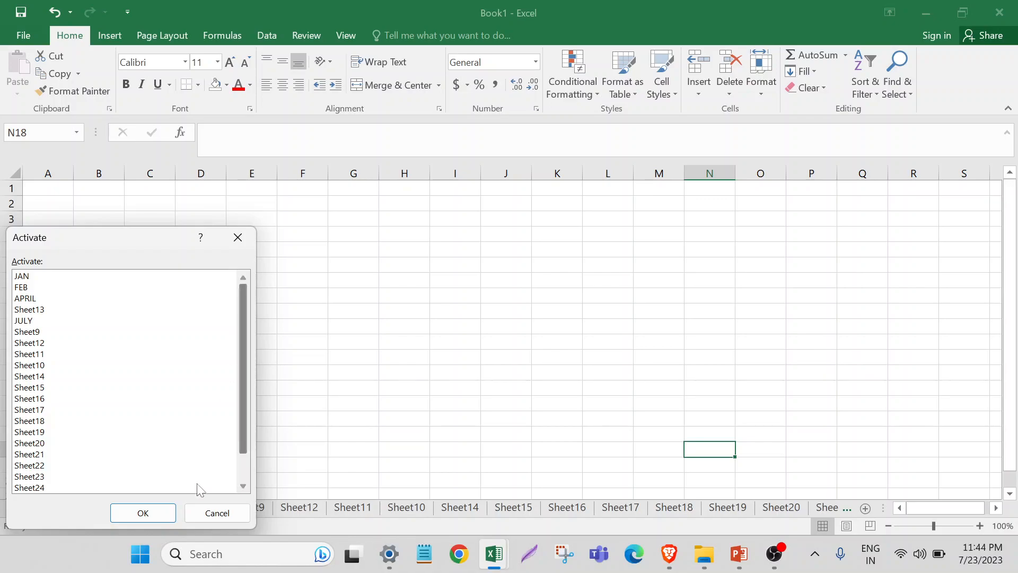
{"action": "left_click", "coordinate": [27, 288]}
{"action": "left_click", "coordinate": [141, 513]}
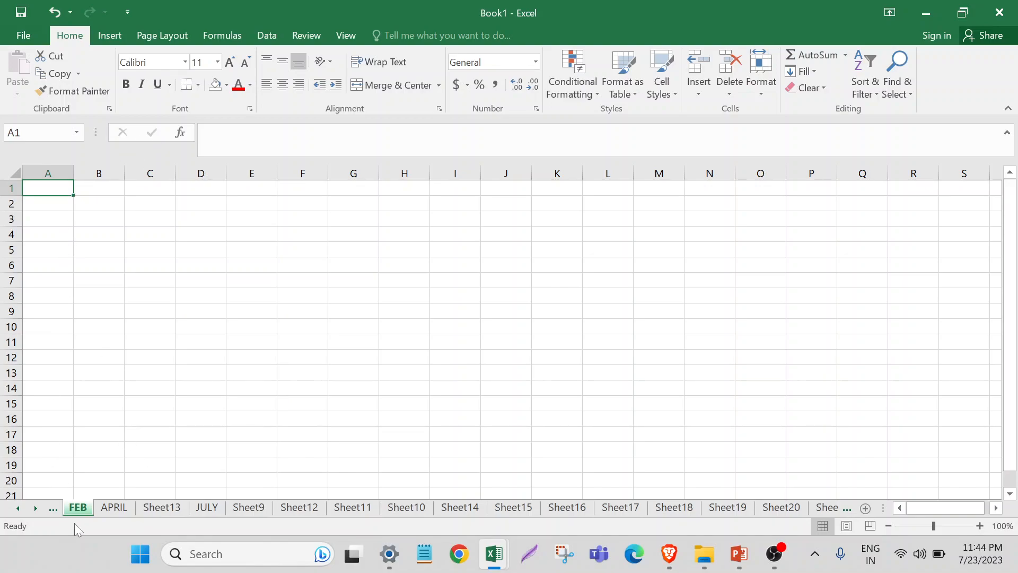
- Switch from FEB to the preceding JAN worksheet
{"action": "left_click", "coordinate": [53, 507]}
{"action": "right_click", "coordinate": [55, 507]}
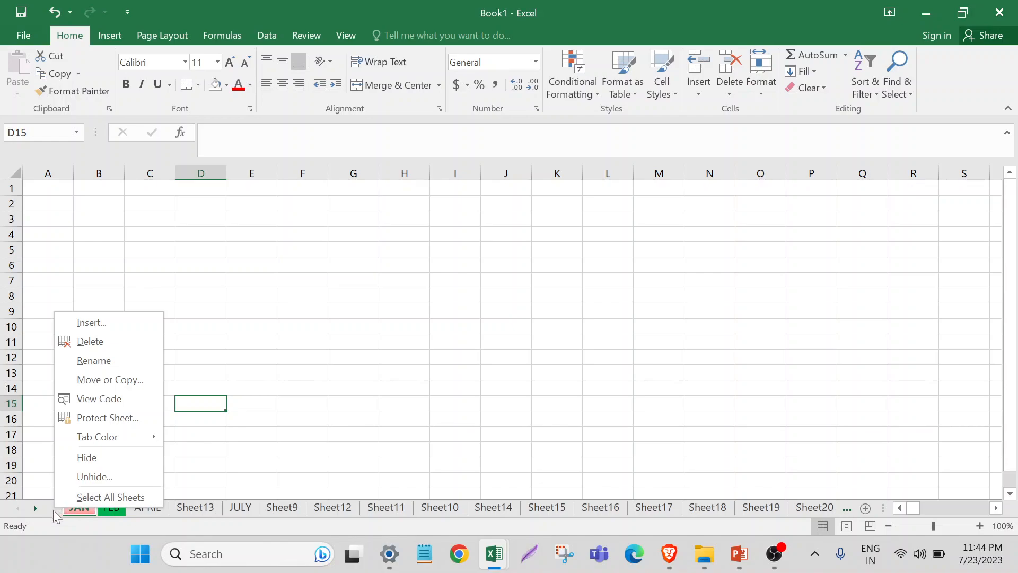
{"action": "left_click", "coordinate": [46, 512]}
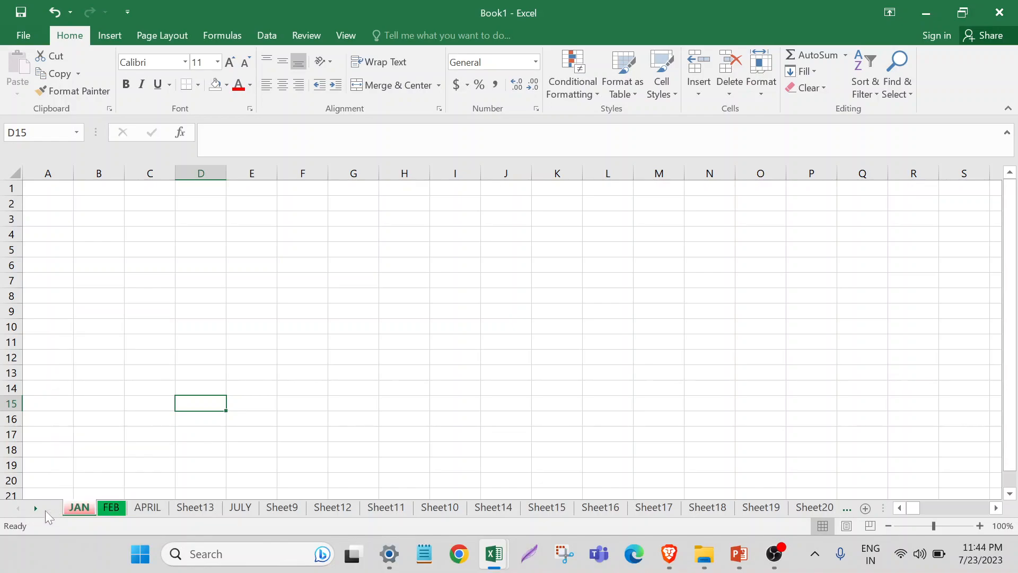
{"action": "left_click", "coordinate": [46, 511]}
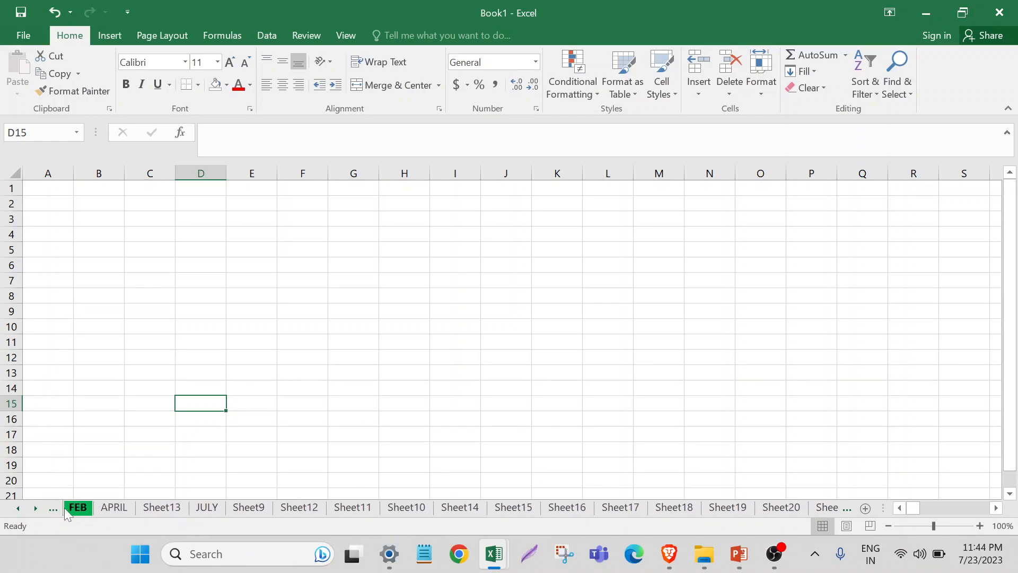
{"action": "left_click", "coordinate": [53, 510]}
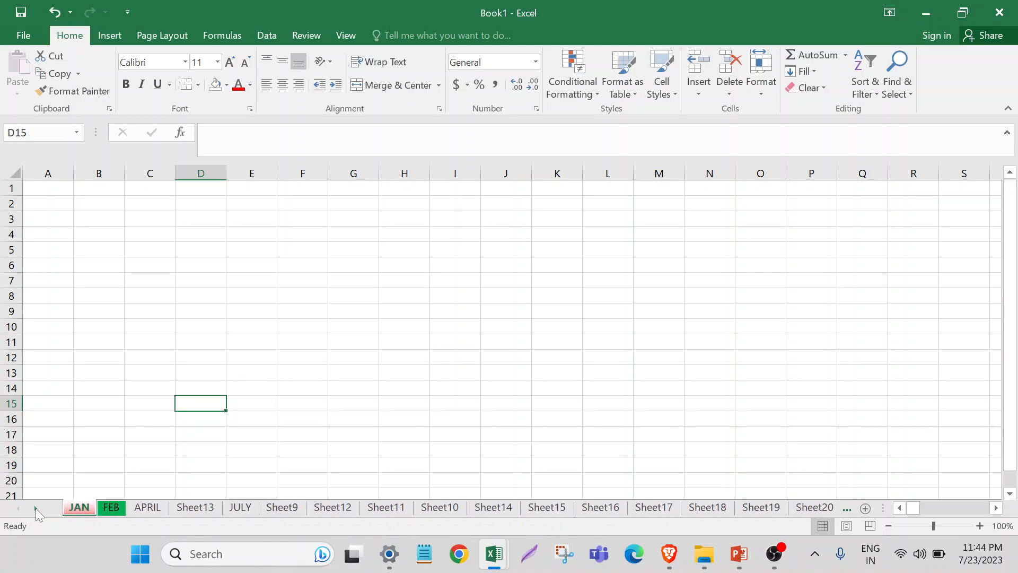
- Activate Sheet13 from the complete list of sheets
{"action": "right_click", "coordinate": [36, 508]}
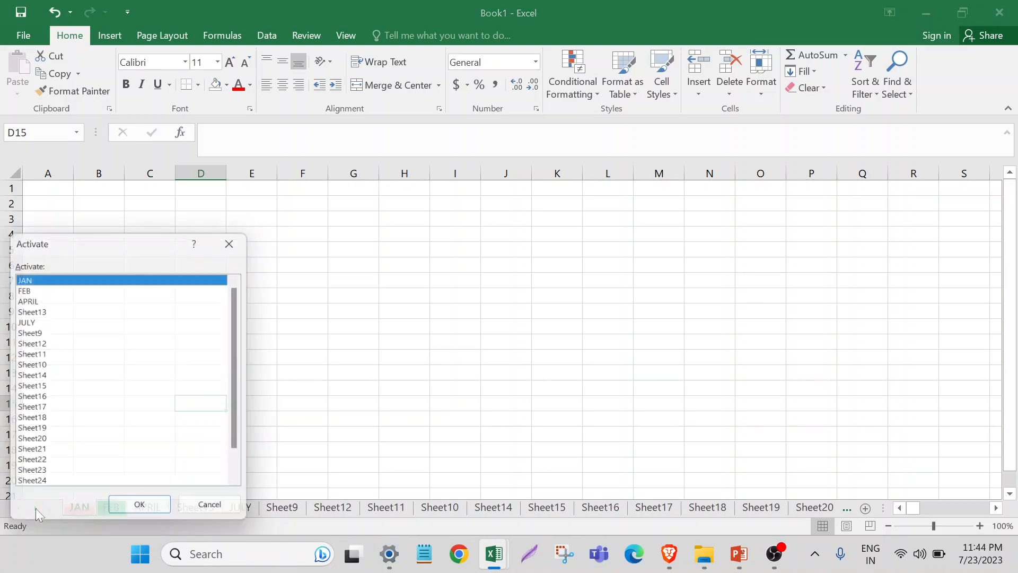
{"action": "left_click", "coordinate": [35, 312]}
{"action": "left_click", "coordinate": [142, 512]}
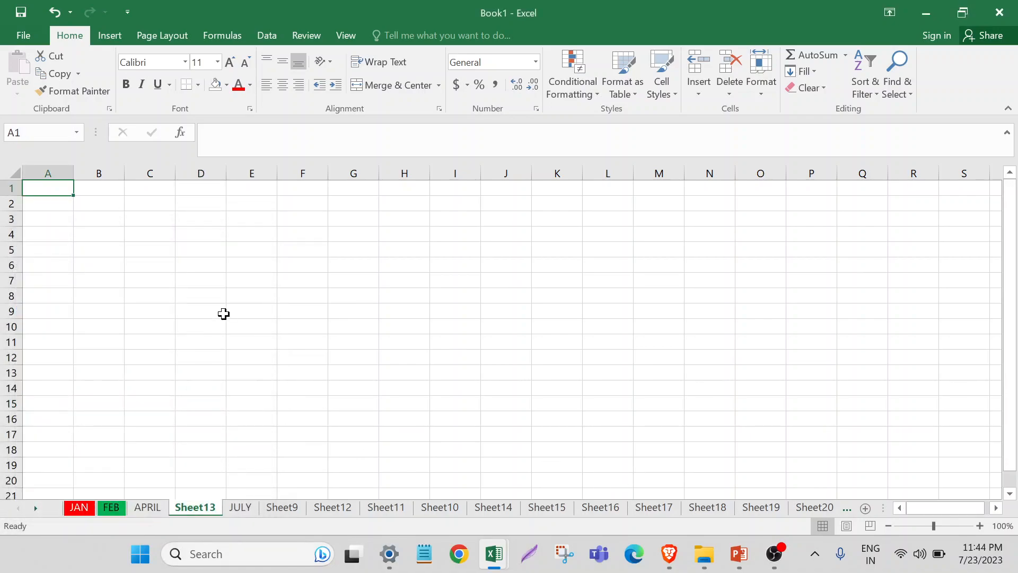
- Move Sheet13 between Sheet16 and Sheet17
{"action": "left_click", "coordinate": [223, 314]}
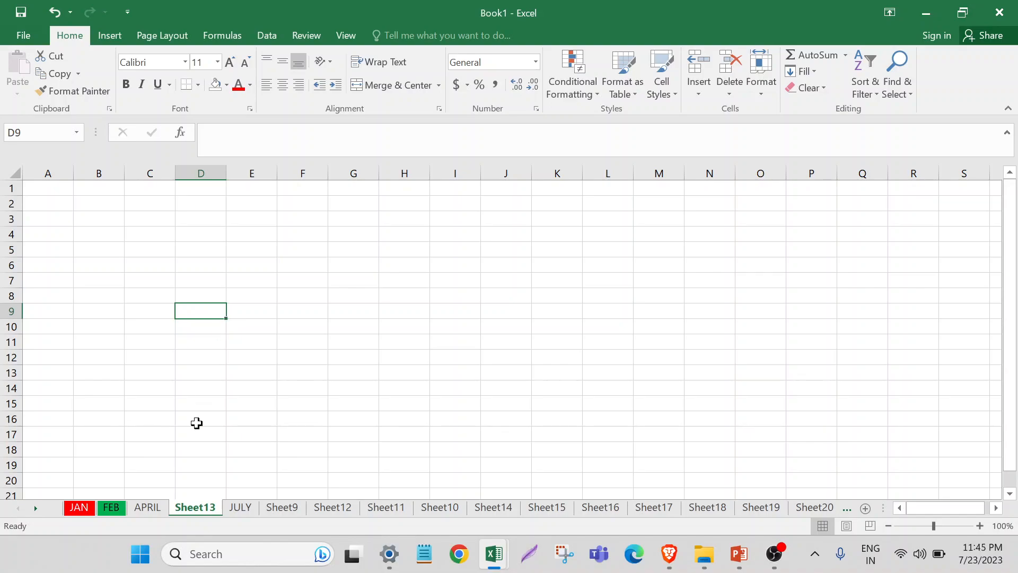
{"action": "left_click_drag", "start_coordinate": [200, 510], "coordinate": [639, 514]}
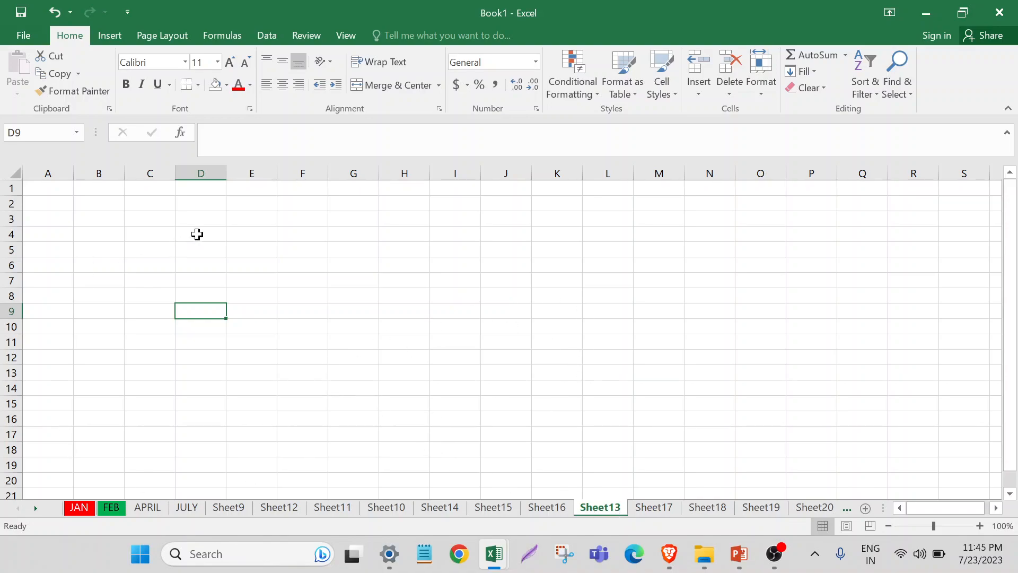
- Fill the entire Sheet13 worksheet with the orange theme color
{"action": "left_click", "coordinate": [17, 173]}
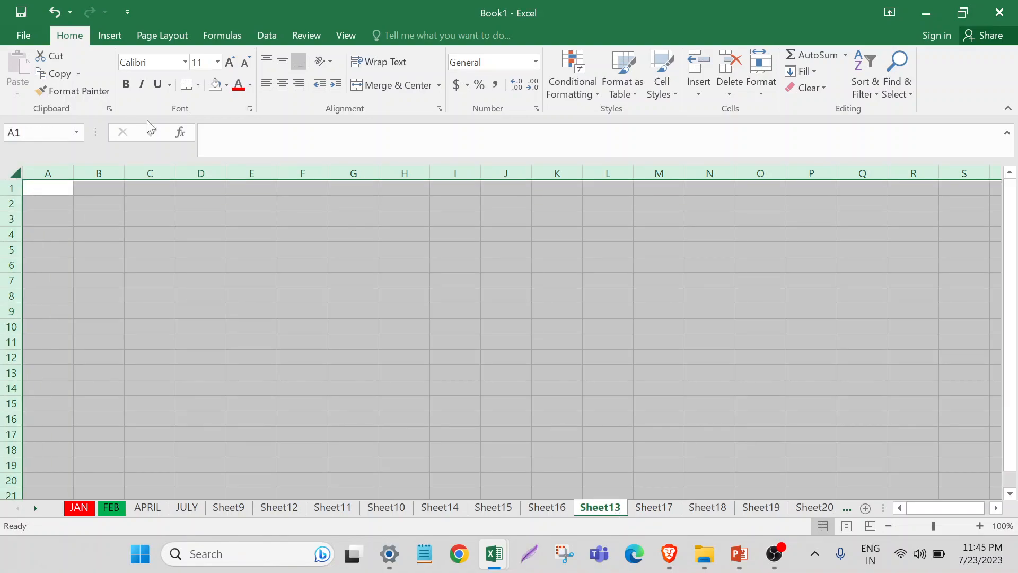
{"action": "left_click", "coordinate": [226, 84]}
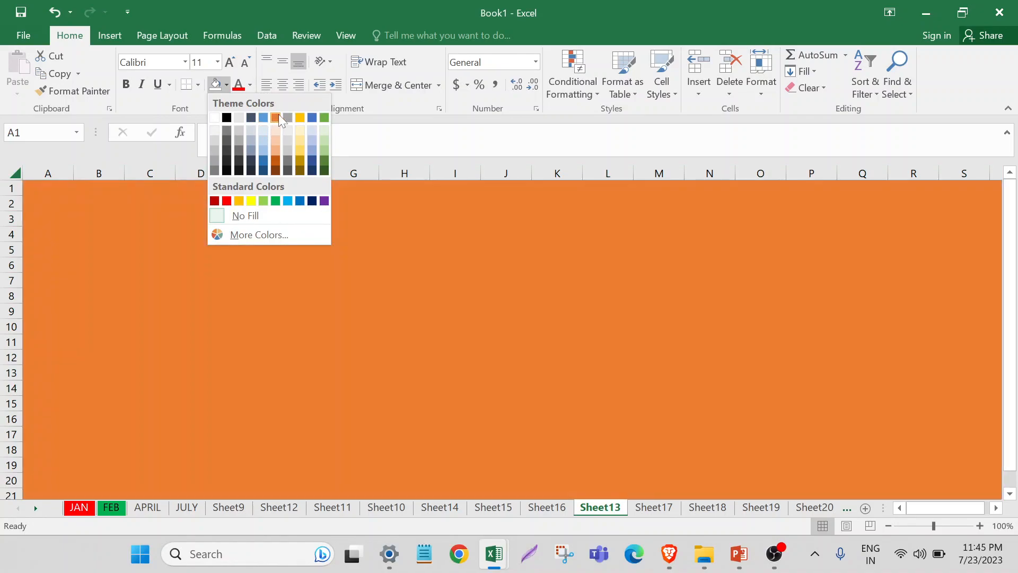
{"action": "left_click", "coordinate": [275, 163]}
{"action": "left_click", "coordinate": [324, 330]}
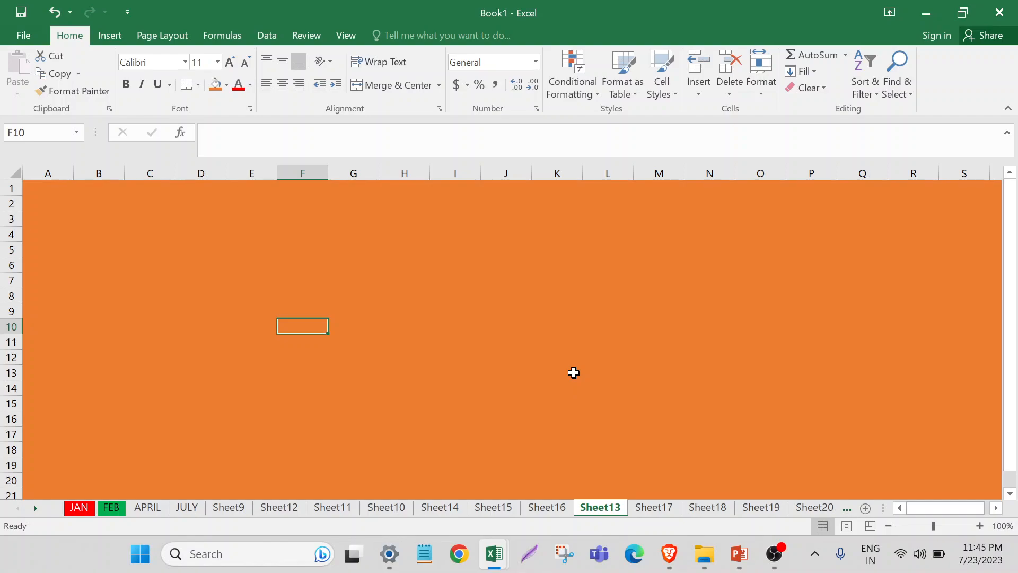
- Create a copy of Sheet13 in Book1, placed before Sheet10
{"action": "right_click", "coordinate": [614, 510]}
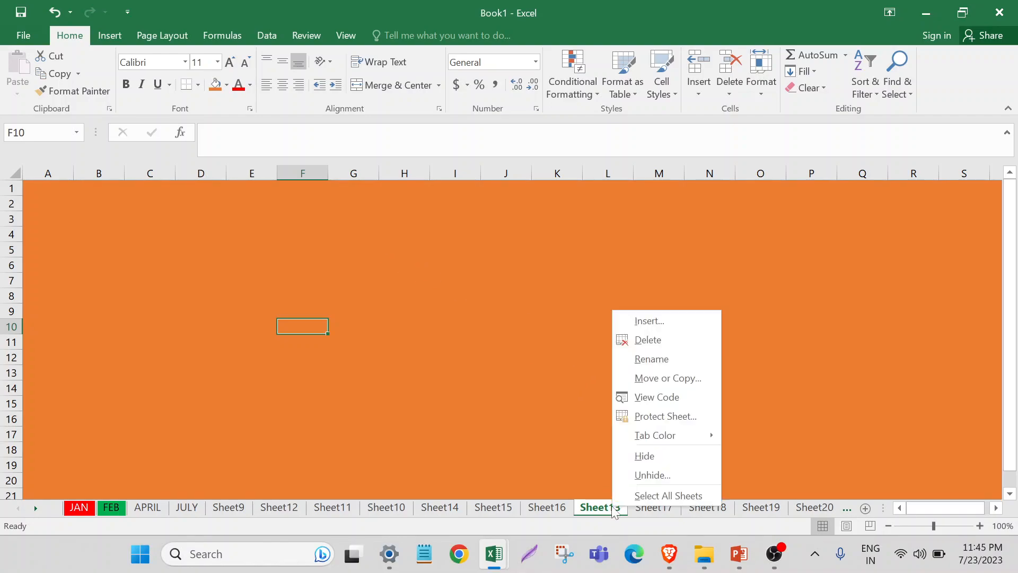
{"action": "left_click", "coordinate": [676, 380]}
{"action": "left_click", "coordinate": [582, 443]}
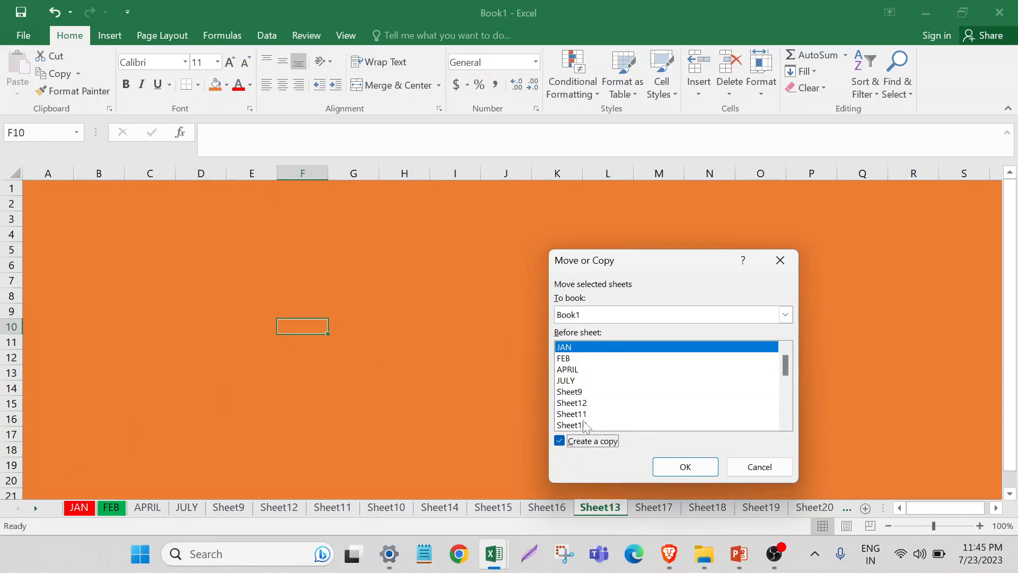
{"action": "left_click", "coordinate": [582, 425]}
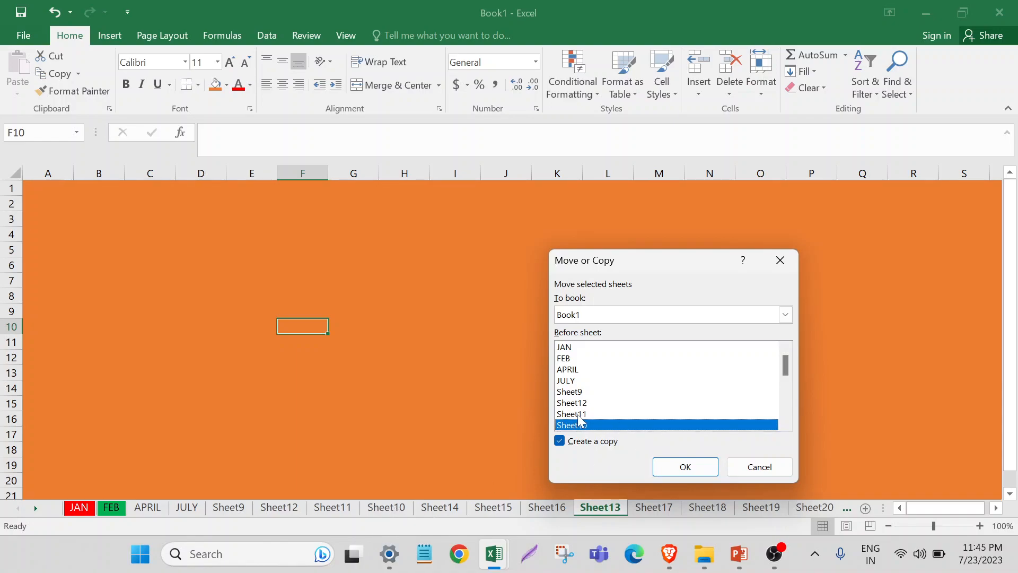
{"action": "left_click", "coordinate": [673, 469]}
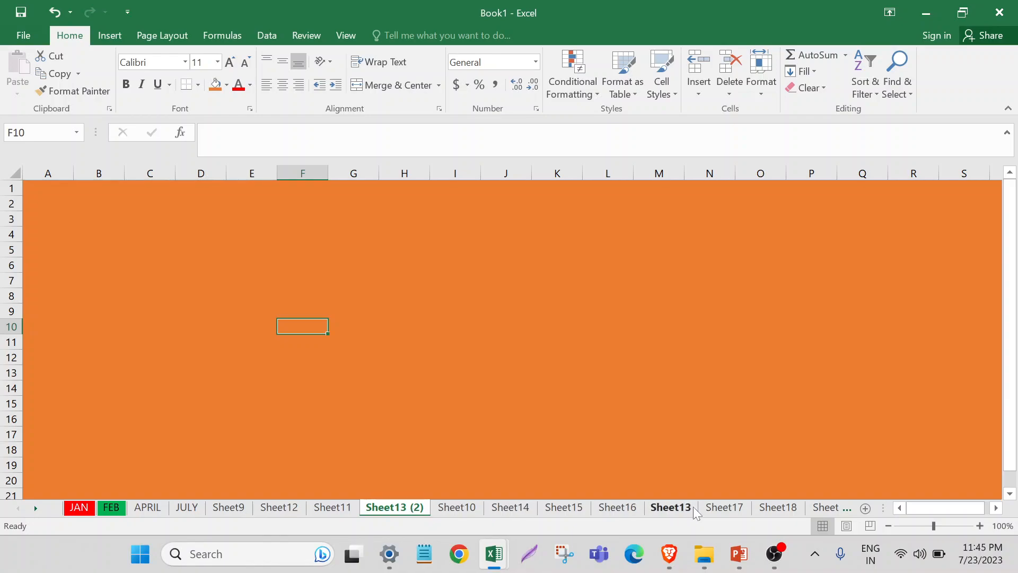
- Rename the copied worksheet Sheet13 (2) as Sheet13-2
{"action": "left_click", "coordinate": [671, 507]}
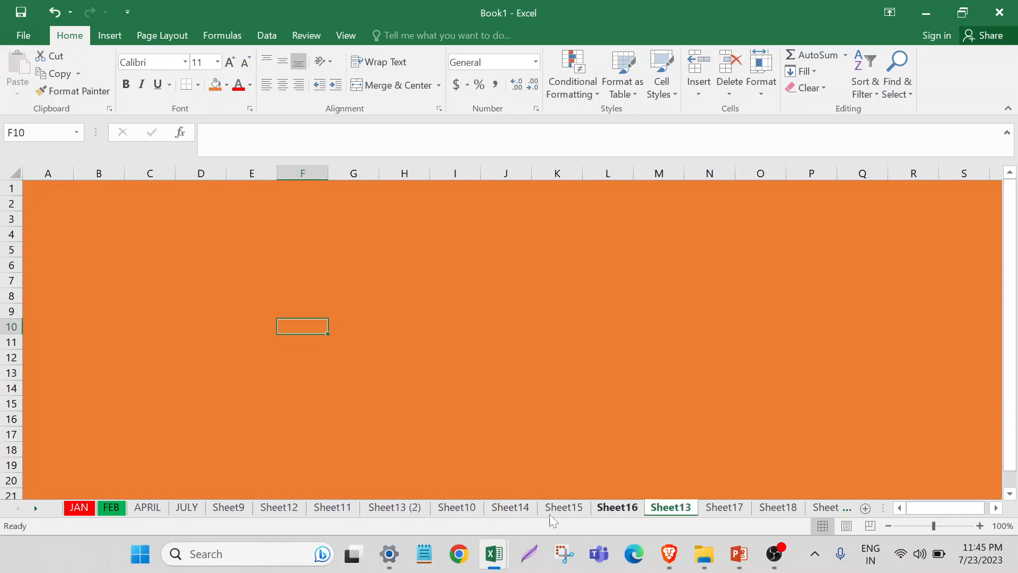
{"action": "left_click", "coordinate": [414, 510]}
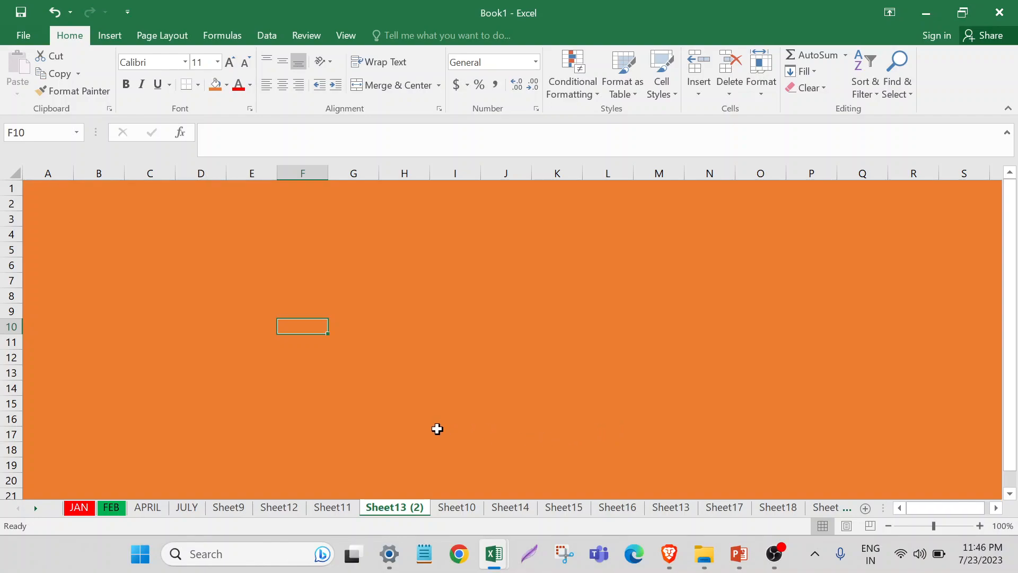
{"action": "double_click", "coordinate": [409, 507]}
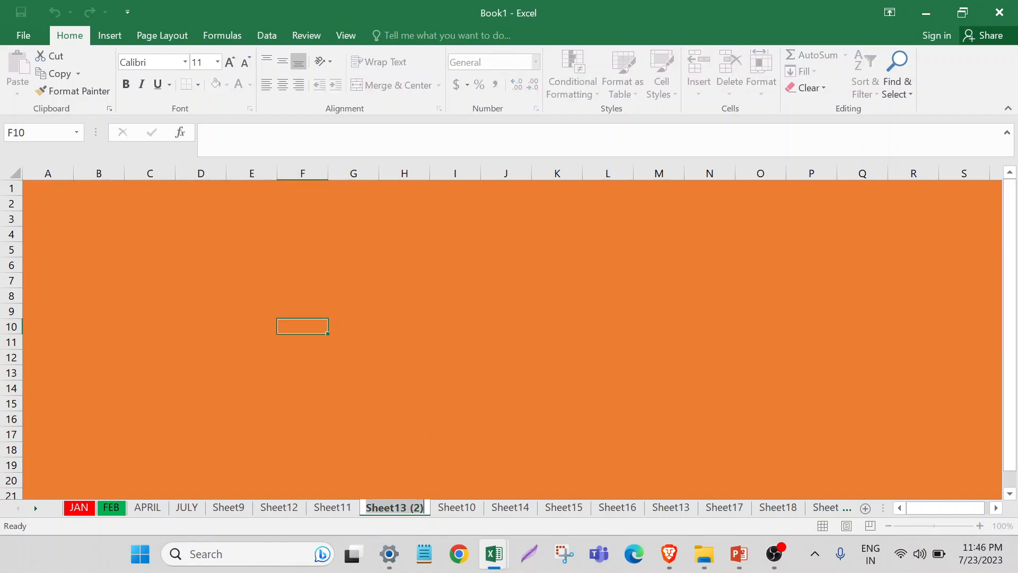
{"action": "left_click", "coordinate": [423, 507]}
{"action": "key", "text": "BackSpace"}
{"action": "key", "text": "BackSpace"}
{"action": "key", "text": "BackSpace"}
{"action": "key", "text": "BackSpace"}
{"action": "key", "text": "Return"}
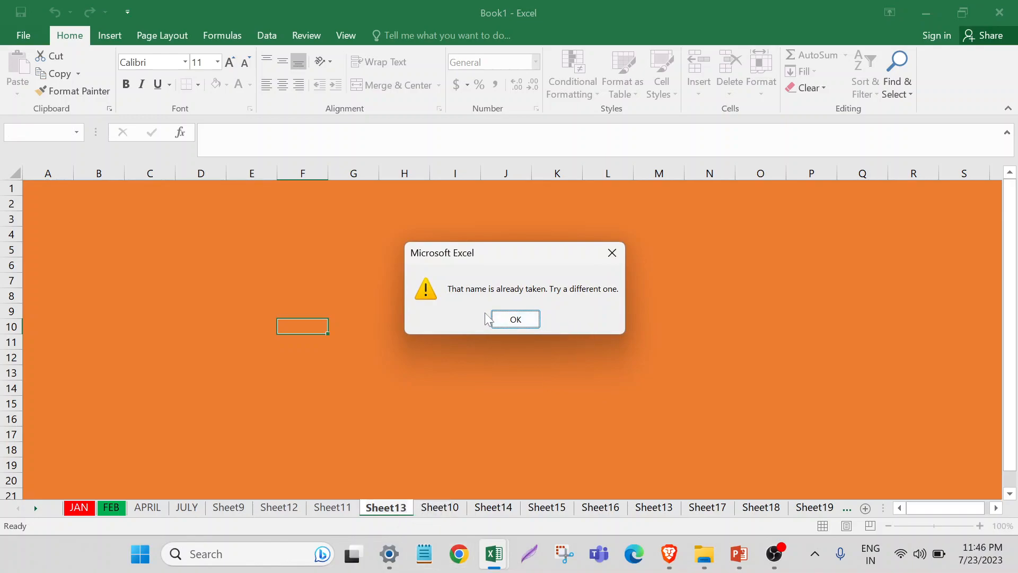
{"action": "left_click", "coordinate": [522, 328]}
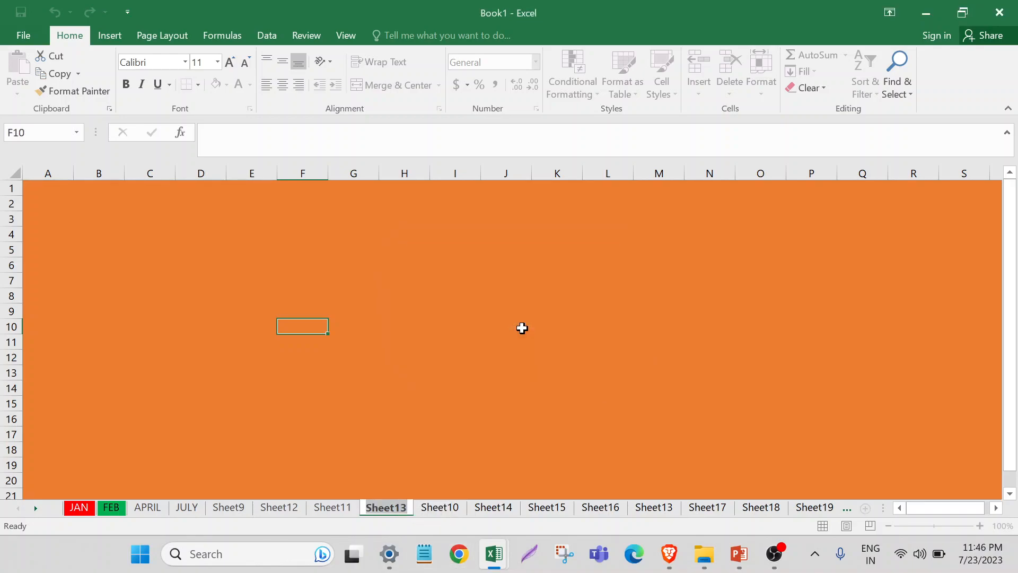
{"action": "key", "text": "End"}
{"action": "type", "text": "-2"}
{"action": "key", "text": "Return"}
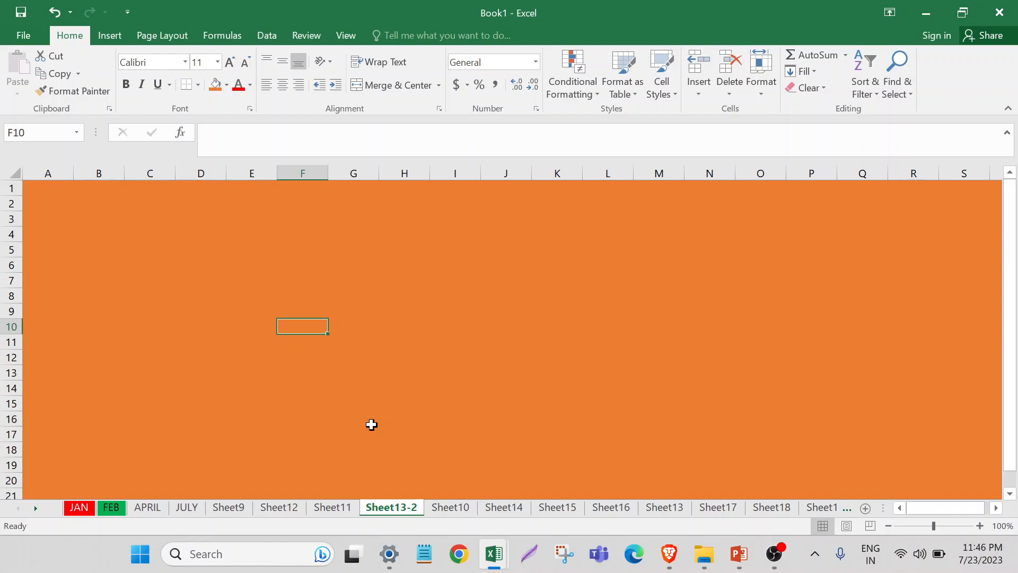
- Delete the Sheet13-2 worksheet and confirm the deletion
{"action": "right_click", "coordinate": [391, 508]}
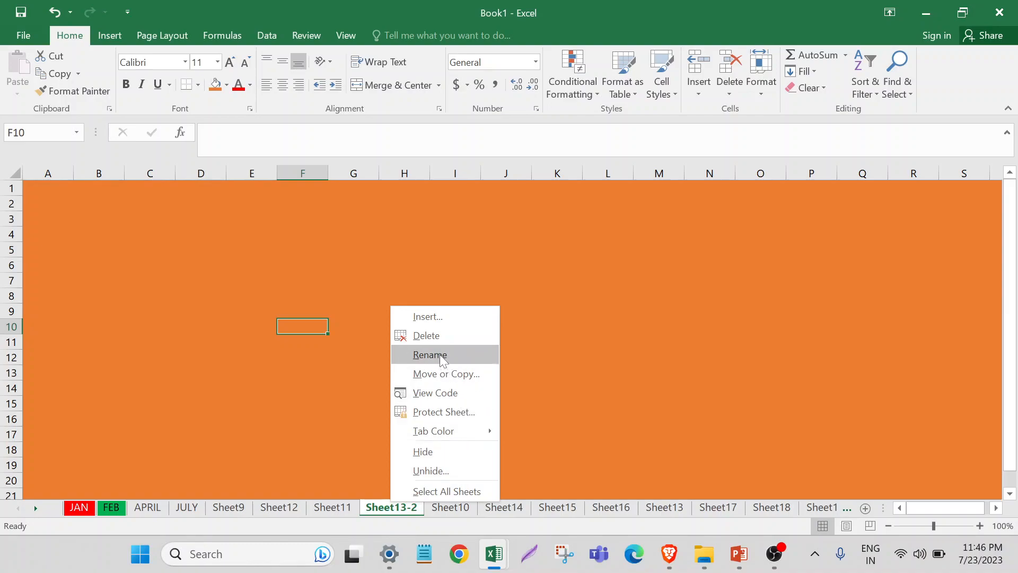
{"action": "left_click", "coordinate": [432, 336]}
{"action": "left_click", "coordinate": [490, 318]}
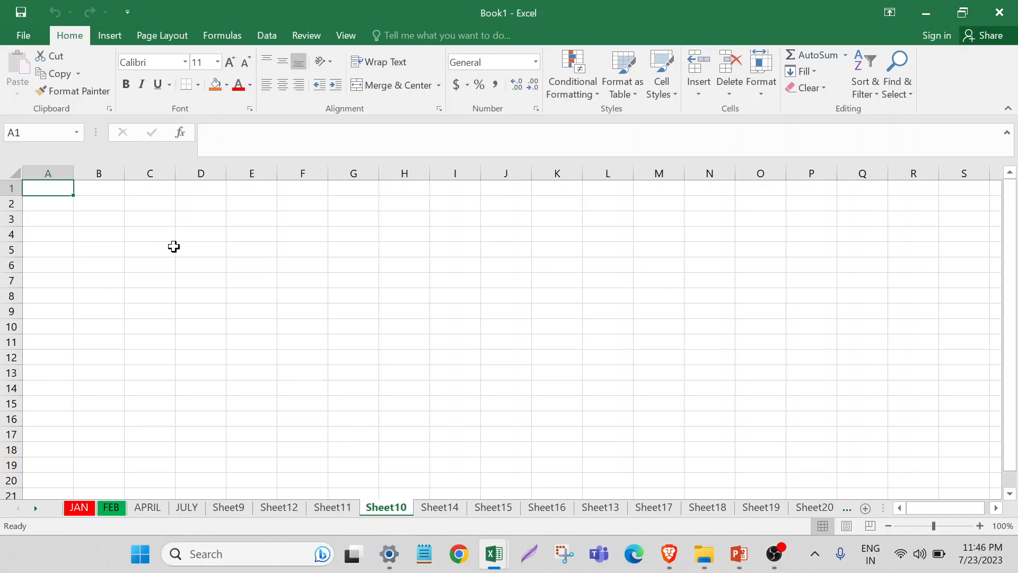
{"action": "type", "text": "i"}
{"action": "key", "text": "BackSpace"}
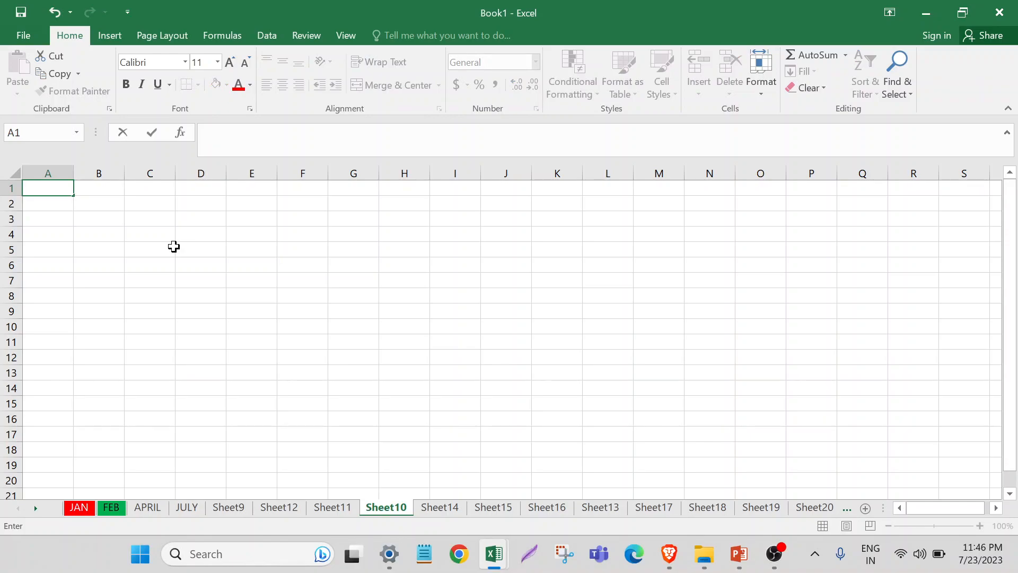
{"action": "type", "text": "cREAT"}
{"action": "key", "text": "Caps_Lock"}
{"action": "key", "text": "BackSpace"}
{"action": "key", "text": "BackSpace"}
{"action": "key", "text": "BackSpace"}
{"action": "key", "text": "BackSpace"}
{"action": "key", "text": "BackSpace"}
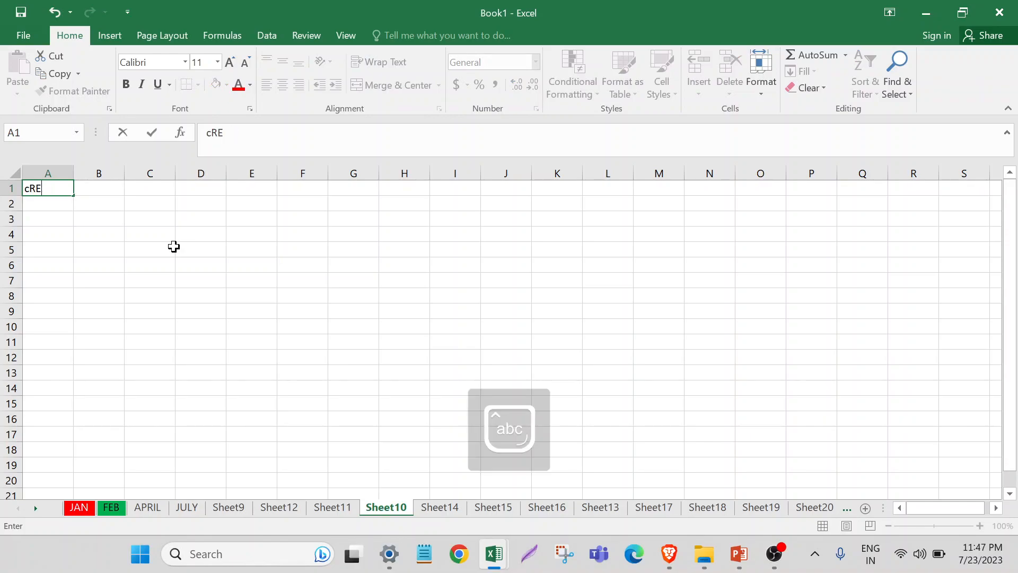
- Enter Insert Sheet, Delete Shet, Rename and Tab Color in cells A1 to A4 of Sheet10
{"action": "type", "text": "Insert Sheet"}
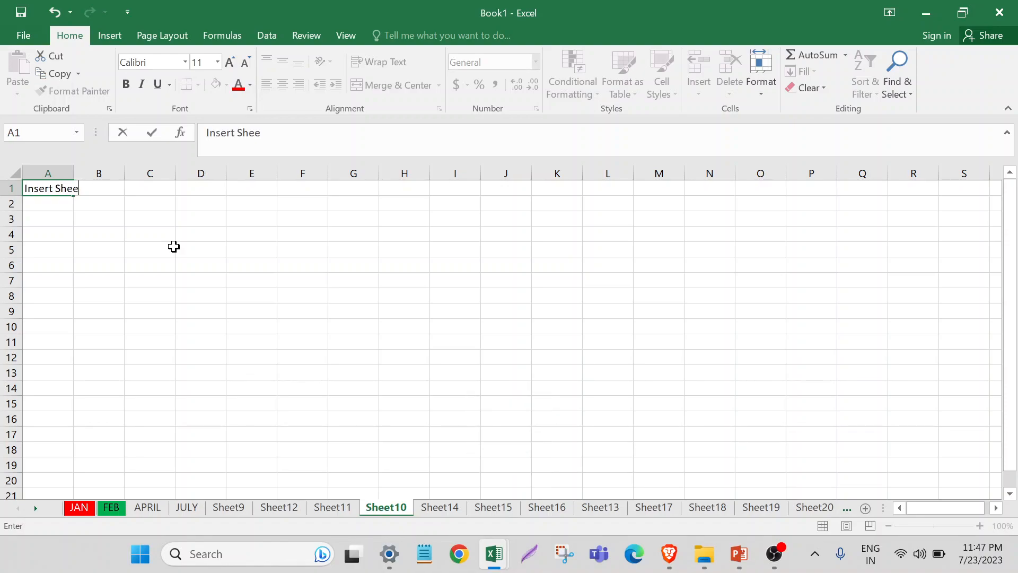
{"action": "key", "text": "Return"}
{"action": "type", "text": "Delet"}
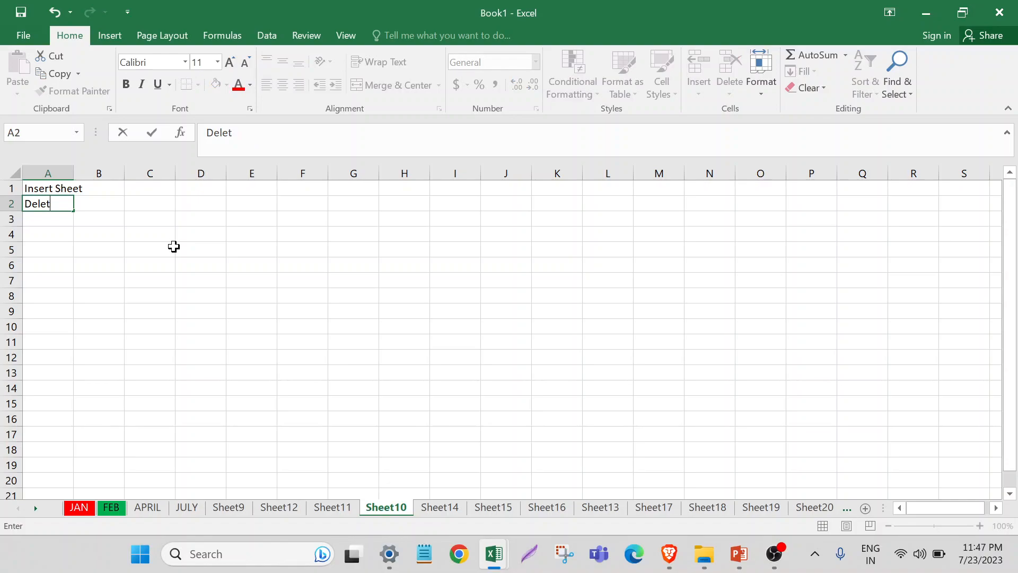
{"action": "type", "text": "e Shet"}
{"action": "key", "text": "Return"}
{"action": "type", "text": "Rename"}
{"action": "key", "text": "Return"}
{"action": "type", "text": "Tab Color"}
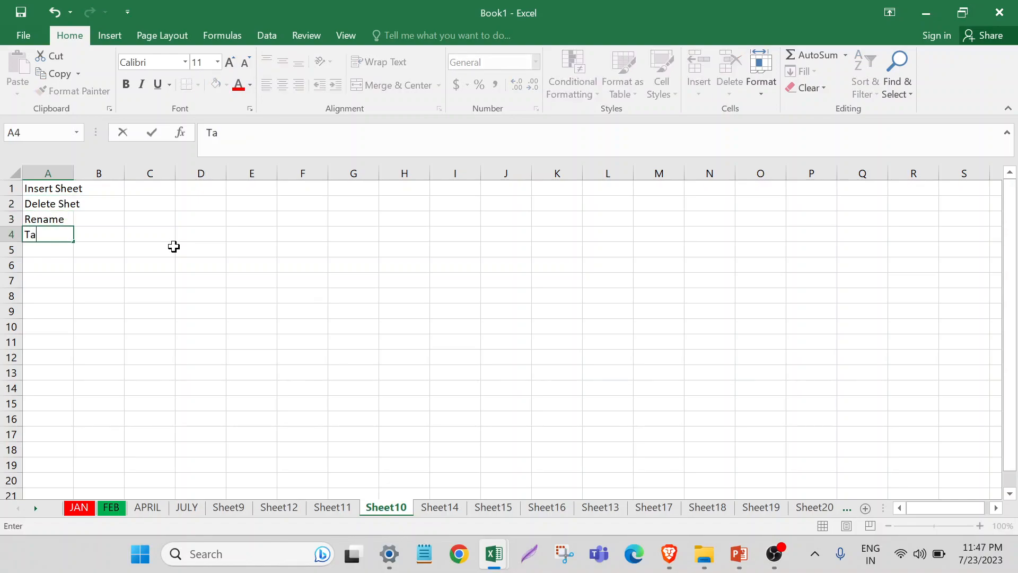
{"action": "key", "text": "Return"}
- Continue the list in cells A5 to A8 with Move, Select, Hide and Unhide
{"action": "type", "text": "Move"}
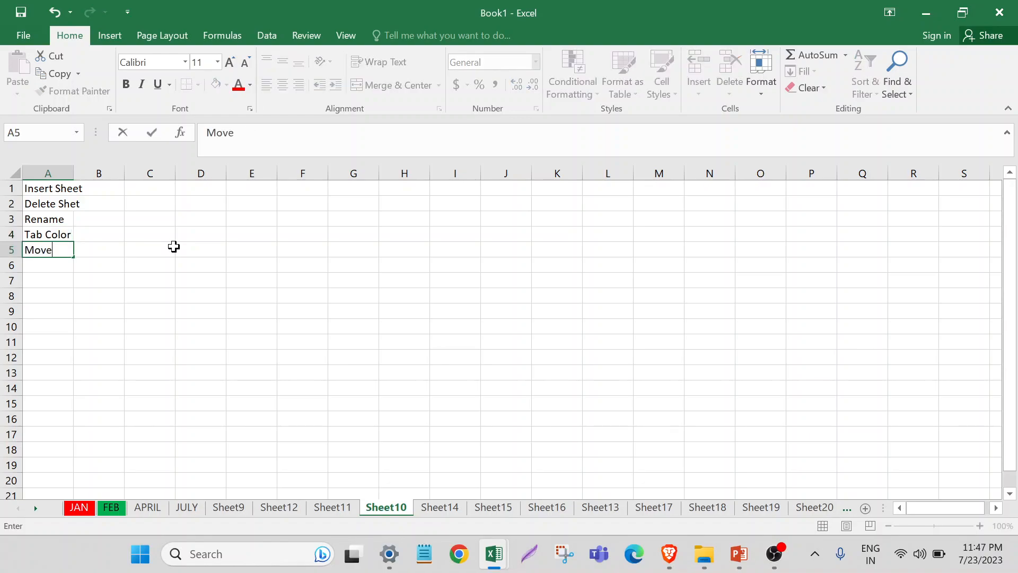
{"action": "key", "text": "Return"}
{"action": "type", "text": "Select"}
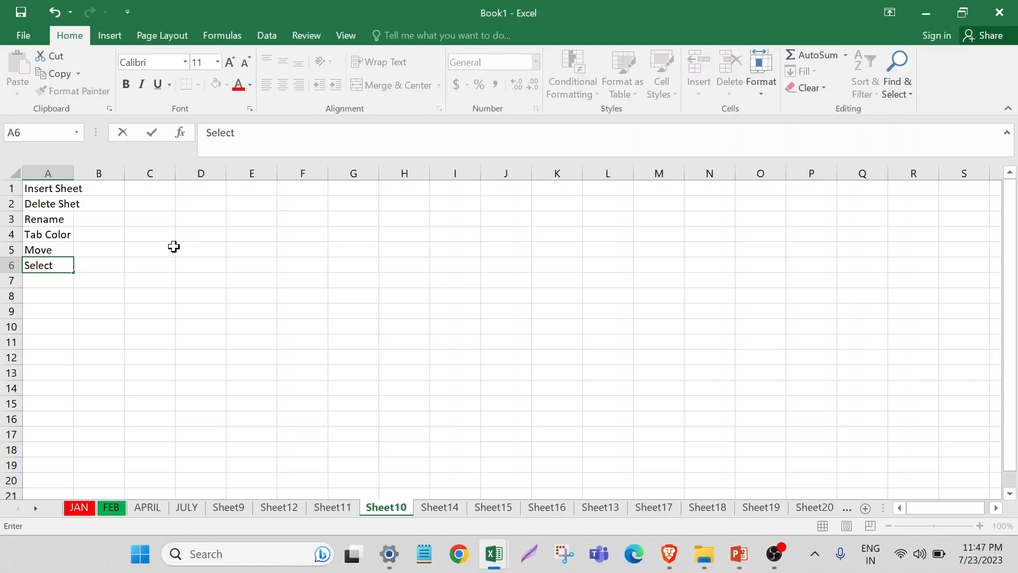
{"action": "key", "text": "Return"}
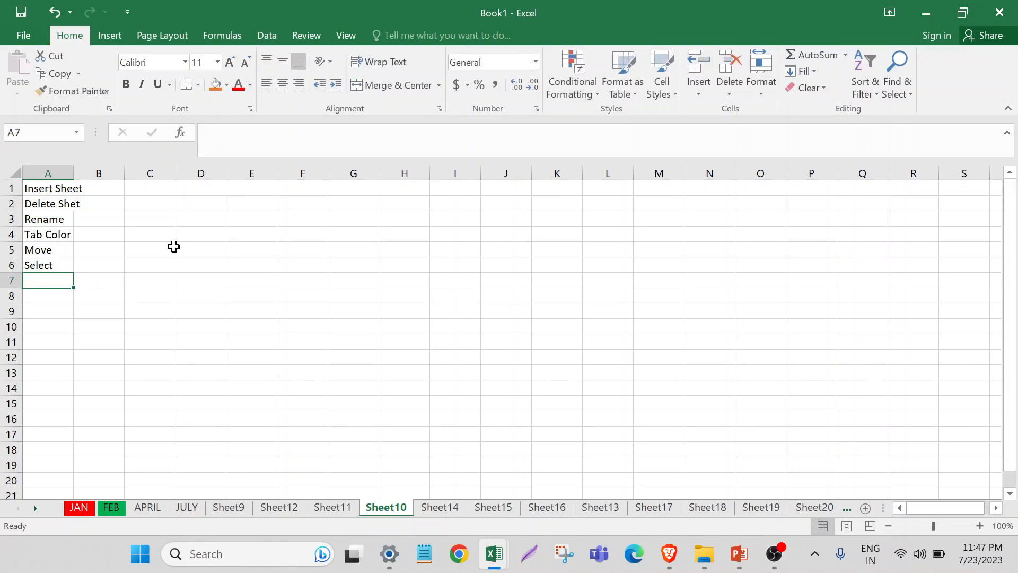
{"action": "type", "text": "Hide"}
{"action": "key", "text": "Return"}
{"action": "type", "text": "Unhide"}
{"action": "key", "text": "Return"}
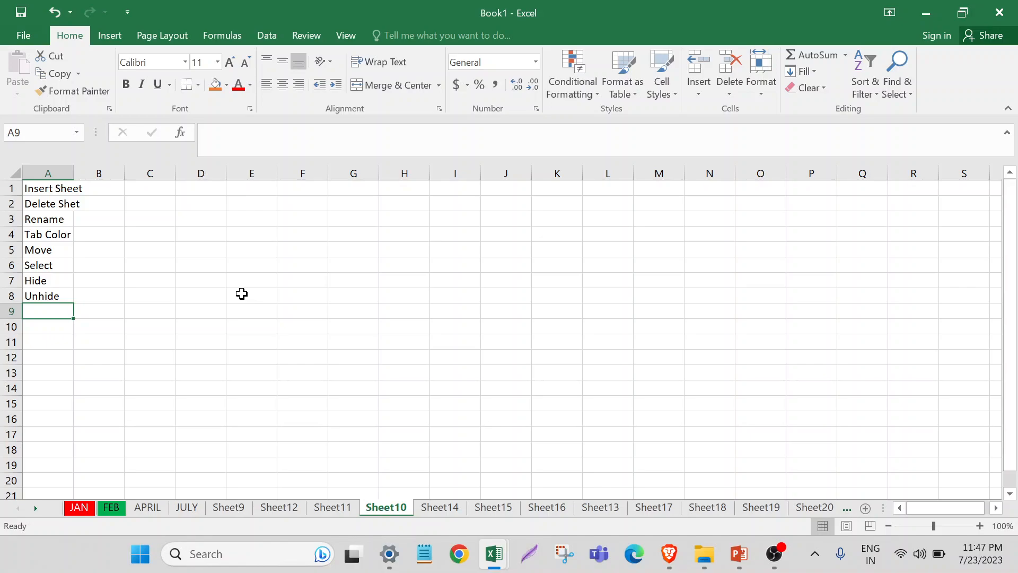
{"action": "left_click", "coordinate": [305, 305]}
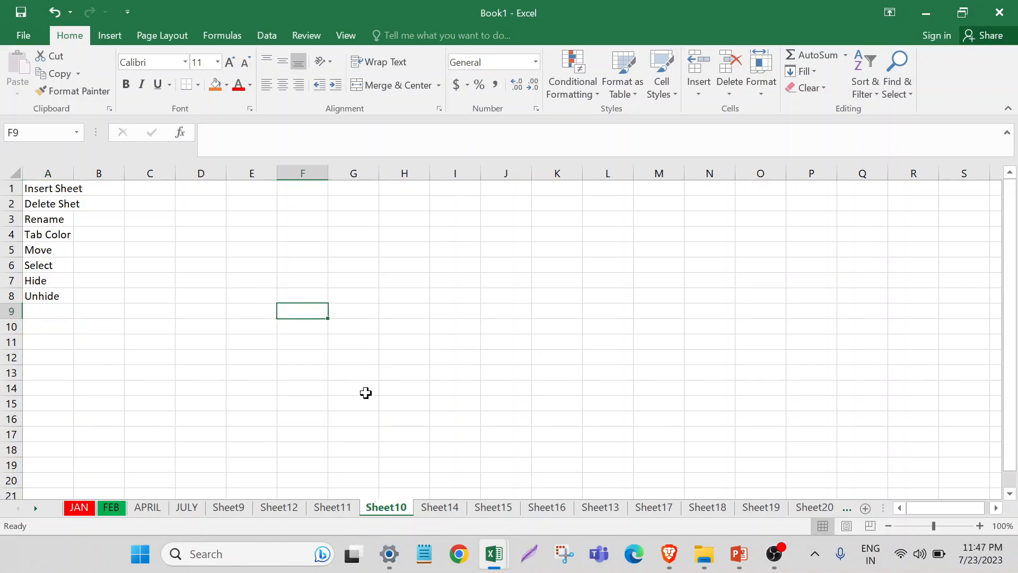
- Group the worksheets Sheet9, Sheet12, Sheet11 and Sheet10
{"action": "left_click", "coordinate": [239, 508]}
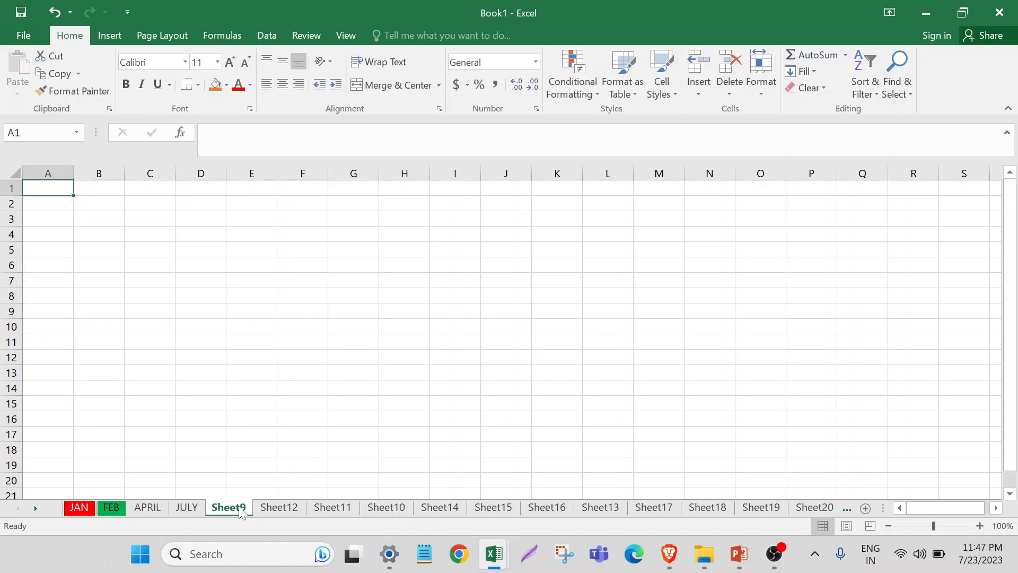
{"action": "left_click", "coordinate": [282, 508], "text": "ctrl"}
{"action": "left_click", "coordinate": [335, 509], "text": "ctrl"}
{"action": "left_click", "coordinate": [392, 508], "text": "ctrl"}
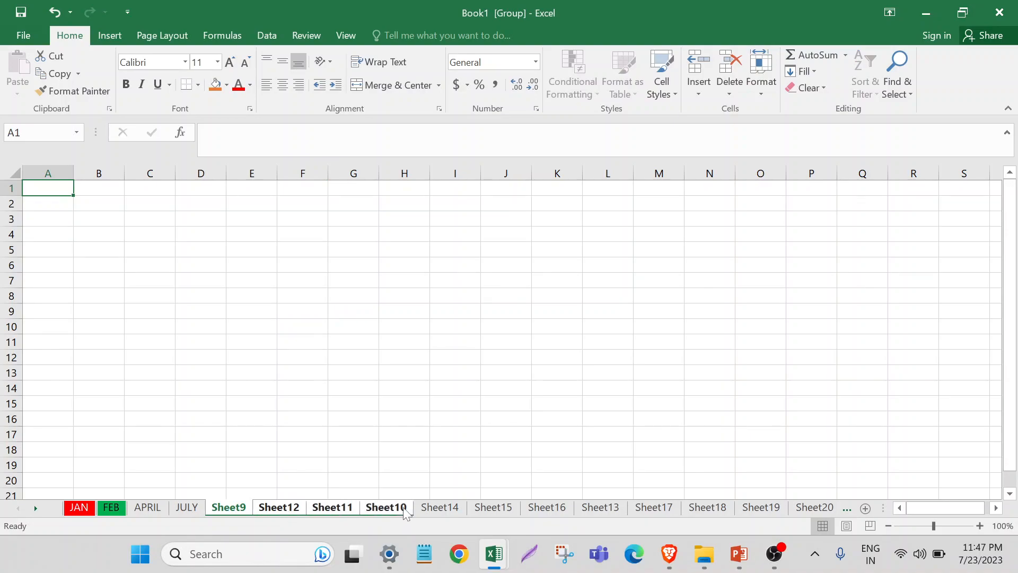
- Enter 5 in cell D6 of the grouped worksheets
{"action": "left_click", "coordinate": [200, 270], "text": "ctrl"}
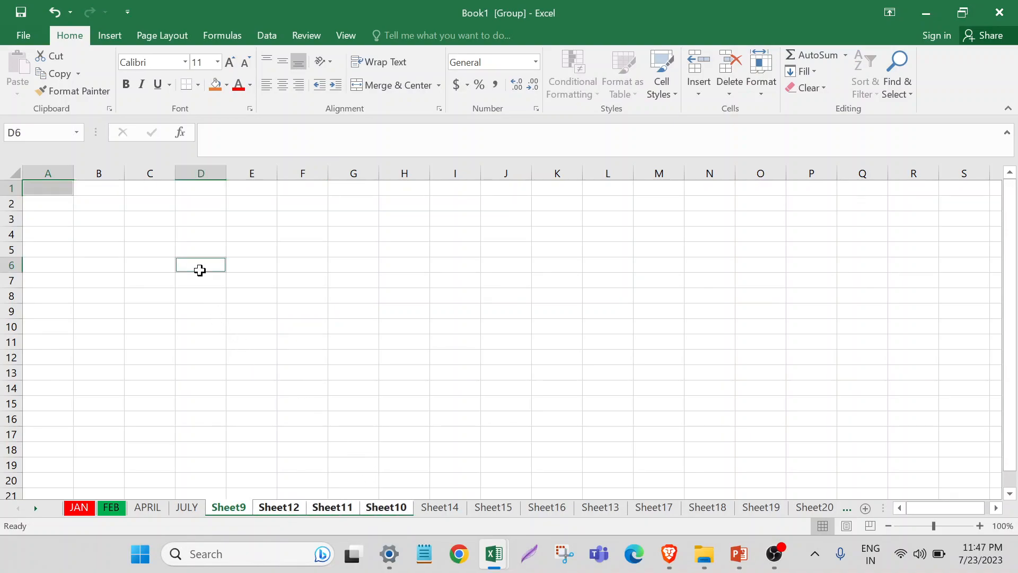
{"action": "type", "text": "5"}
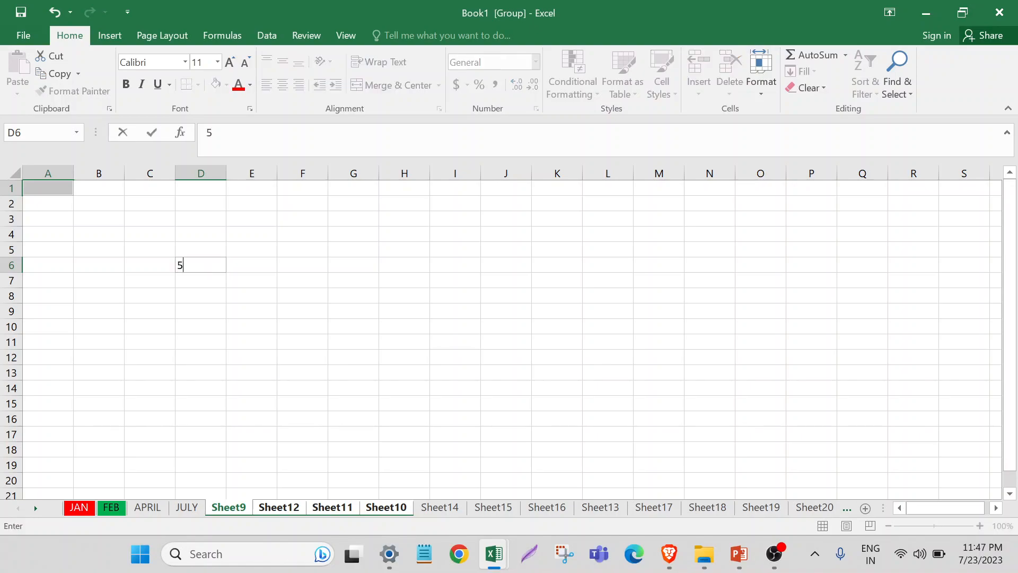
{"action": "key", "text": "Return"}
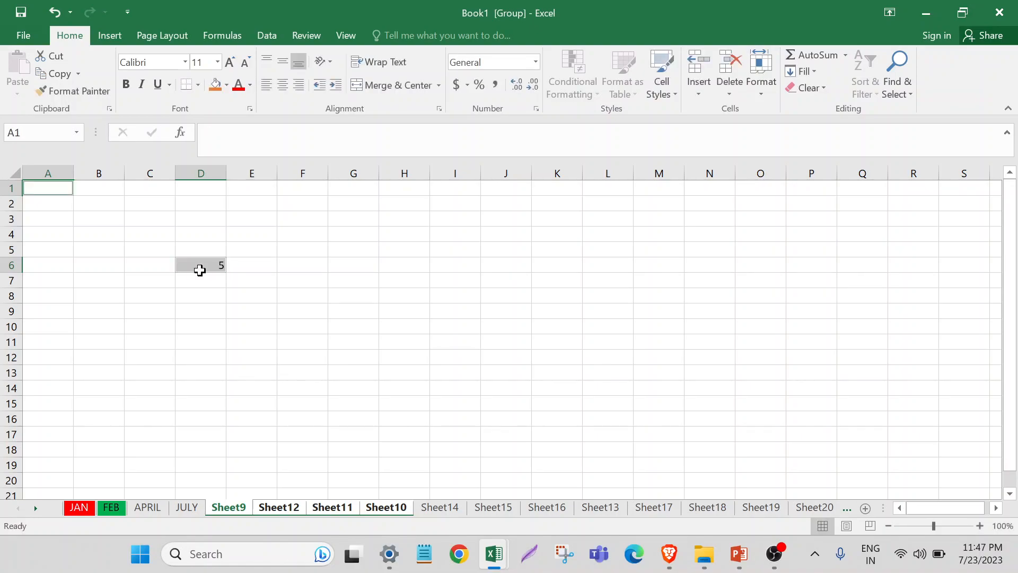
{"action": "left_click", "coordinate": [331, 276]}
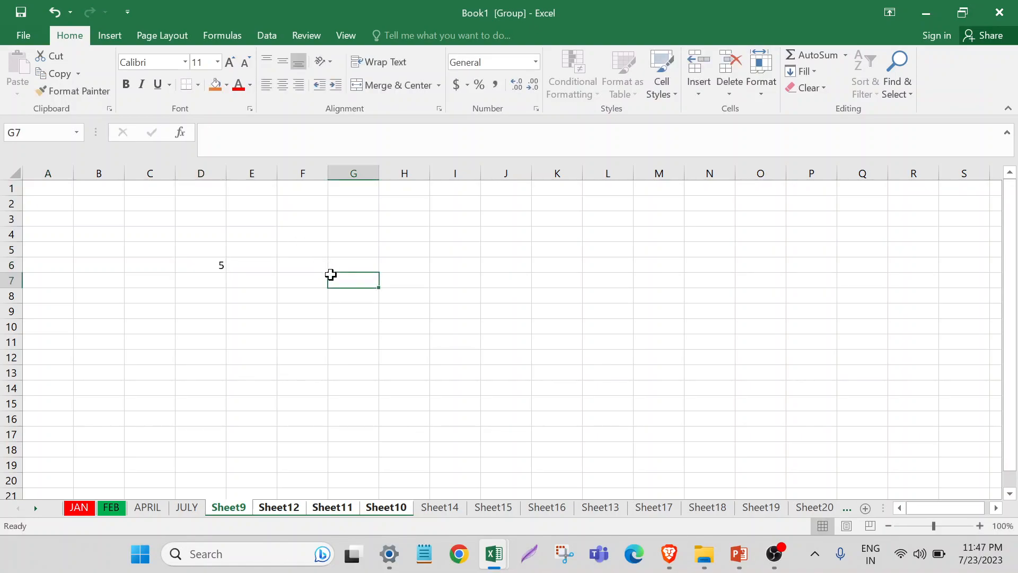
{"action": "left_click", "coordinate": [209, 267]}
{"action": "left_click", "coordinate": [320, 445]}
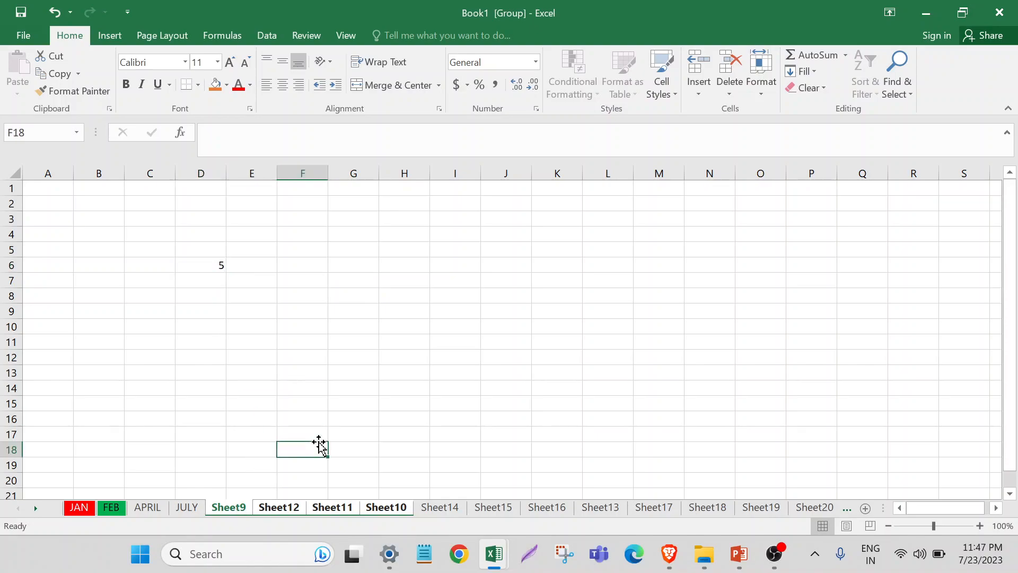
- Ungroup the worksheets by switching to Sheet14, and check cell D6 on Sheet9 and Sheet12
{"action": "left_click", "coordinate": [442, 507]}
{"action": "left_click", "coordinate": [241, 511]}
{"action": "left_click", "coordinate": [280, 510]}
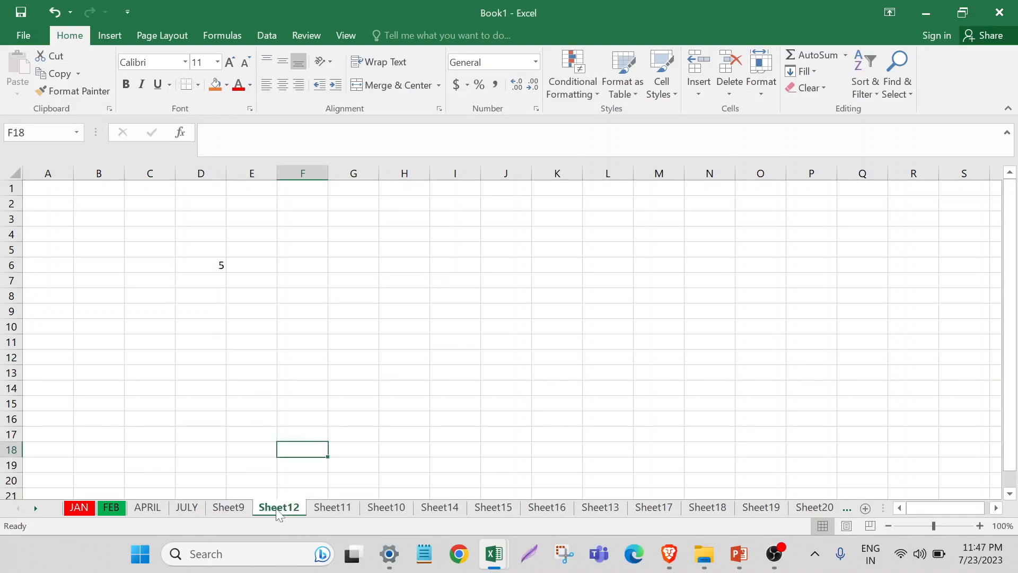
{"action": "left_click", "coordinate": [236, 510]}
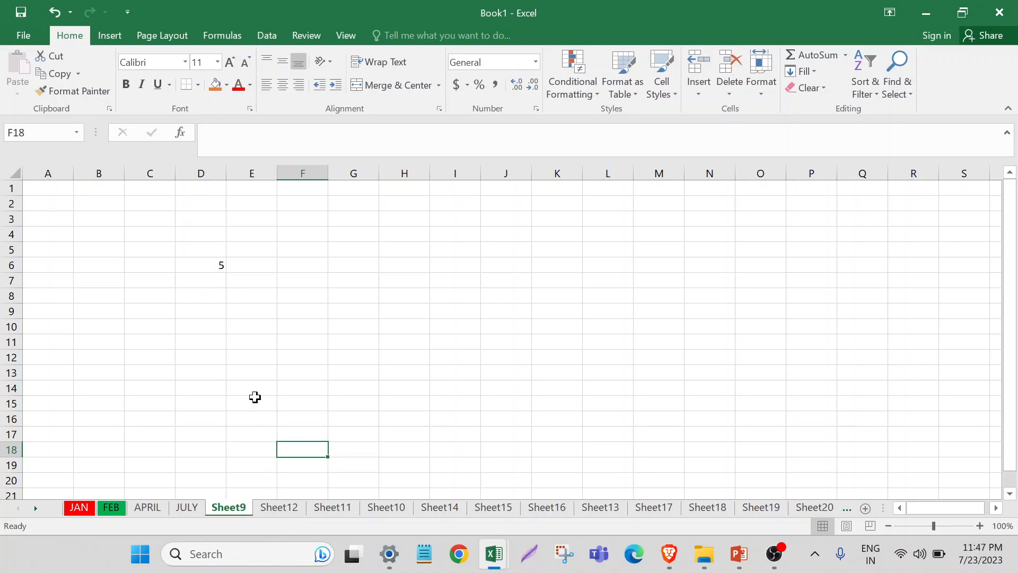
{"action": "left_click", "coordinate": [201, 268]}
{"action": "left_click", "coordinate": [16, 132]}
{"action": "left_click", "coordinate": [237, 339]}
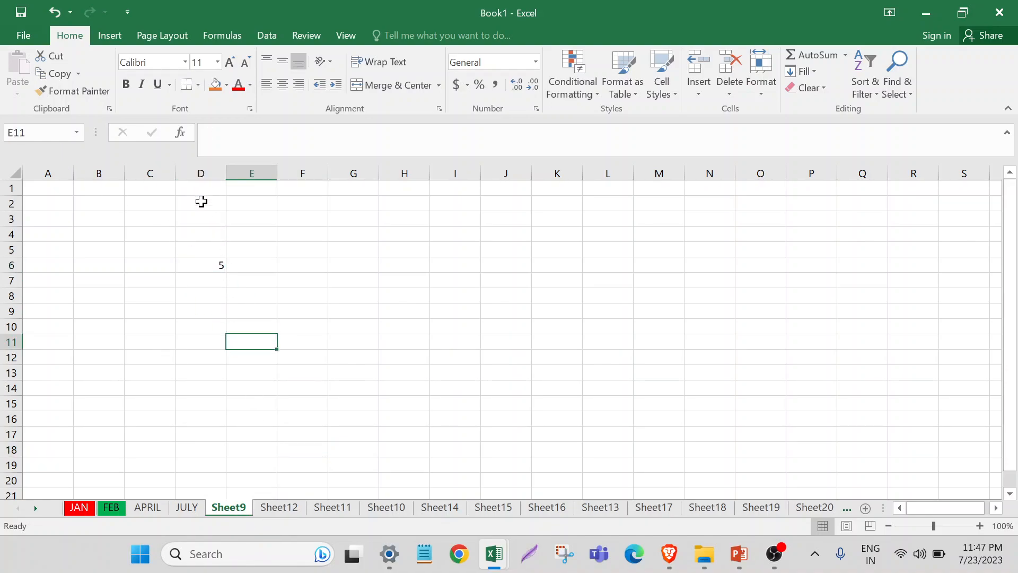
- Check cell D6 on Sheet9, Sheet12, Sheet11 and Sheet10 for the entry made across the group
{"action": "left_click", "coordinate": [207, 264]}
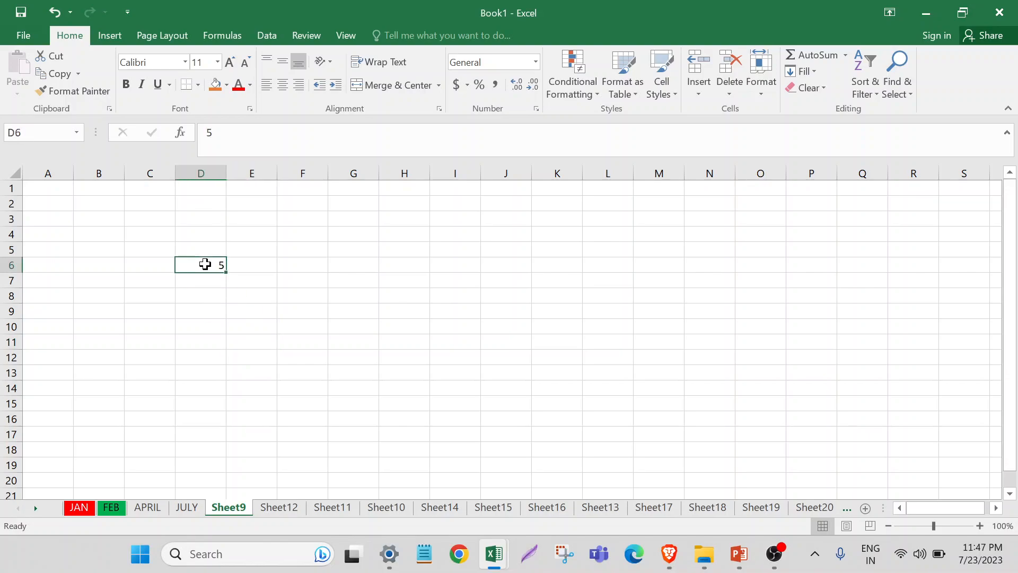
{"action": "left_click", "coordinate": [274, 508]}
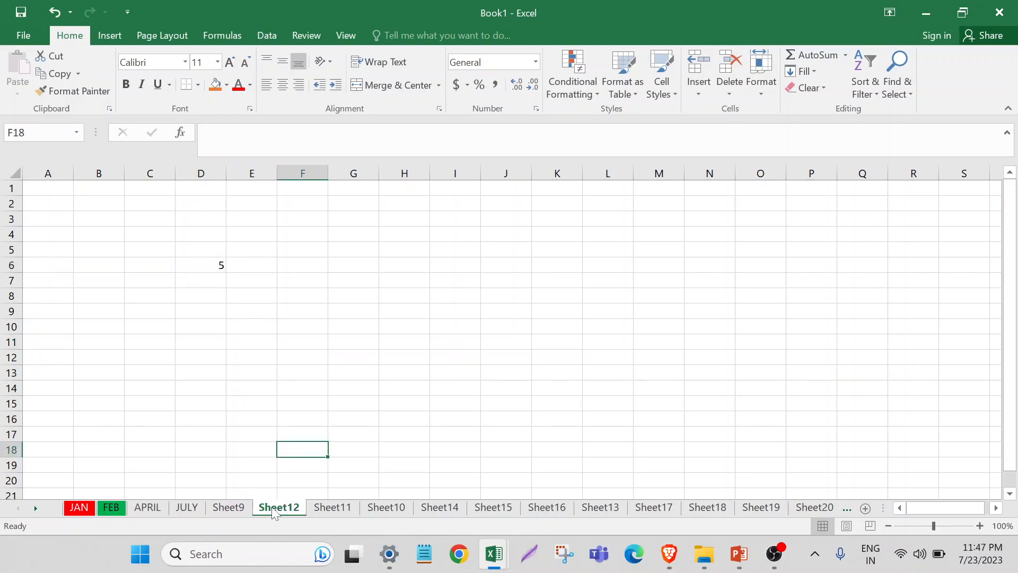
{"action": "left_click", "coordinate": [336, 508]}
{"action": "left_click", "coordinate": [386, 508]}
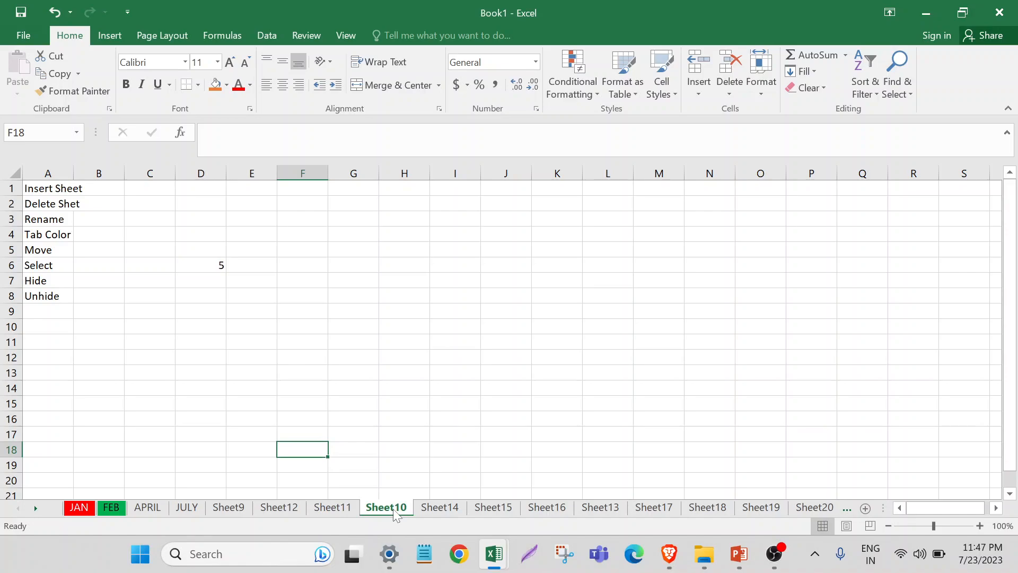
{"action": "left_click", "coordinate": [207, 265]}
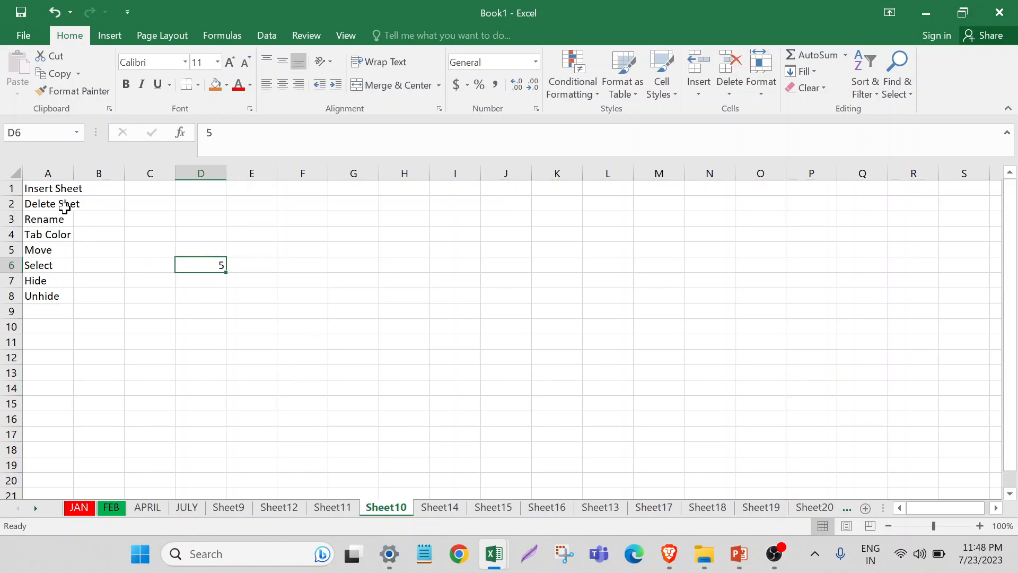
- Add Copy to the list of sheet operations in cell A9 of Sheet10
{"action": "left_click", "coordinate": [51, 189]}
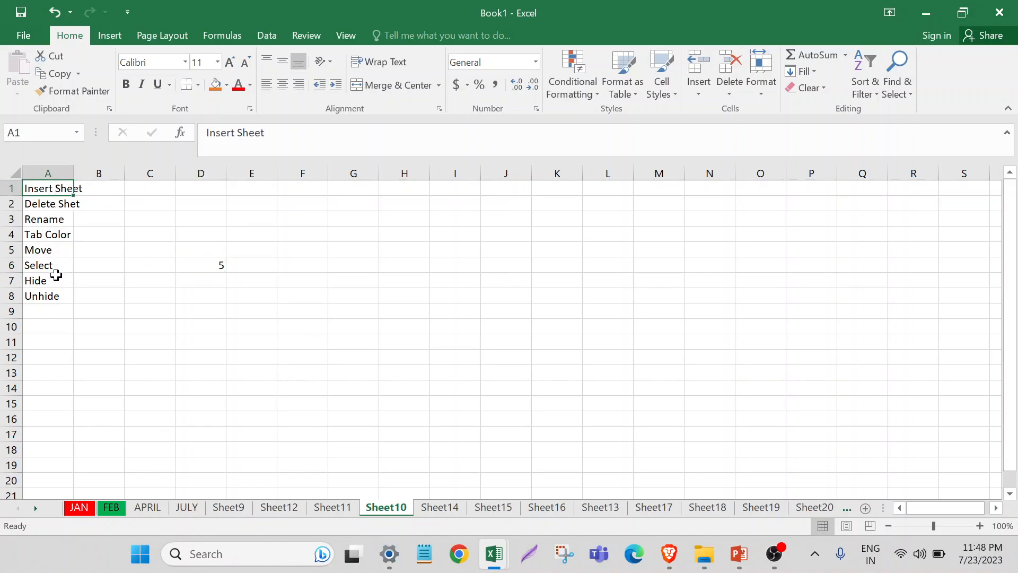
{"action": "left_click", "coordinate": [56, 308]}
{"action": "type", "text": "Copy"}
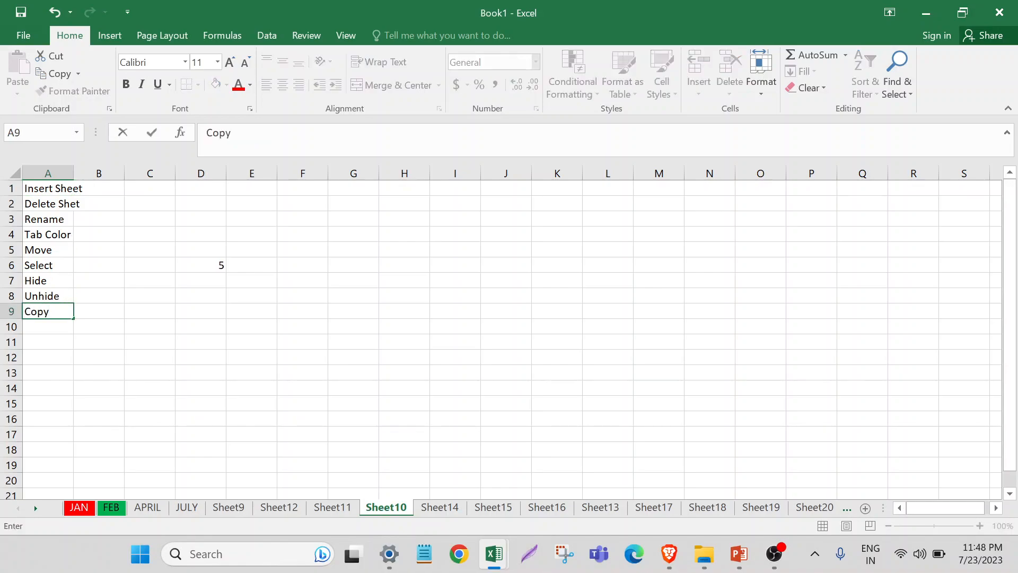
{"action": "key", "text": "Return"}
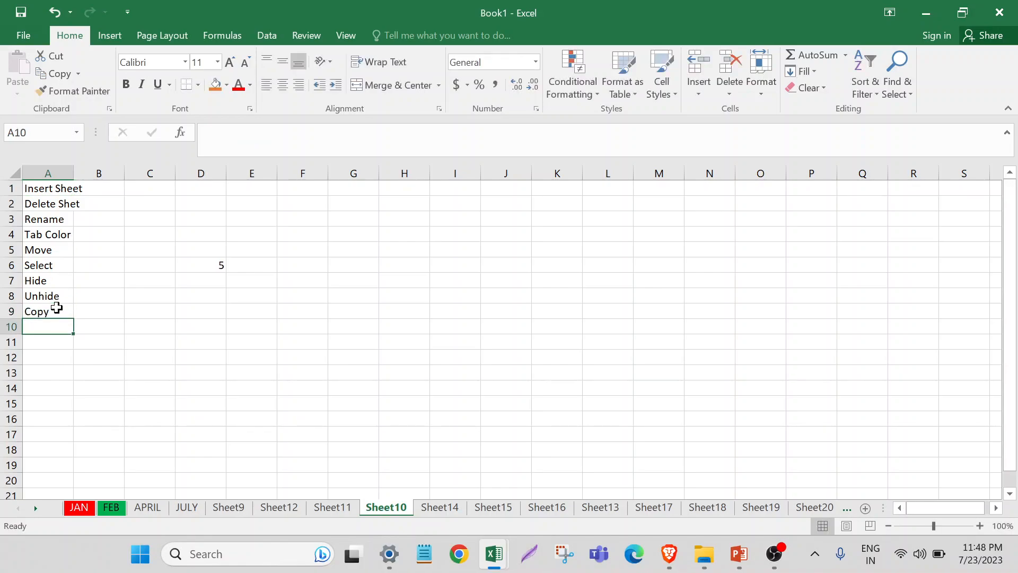